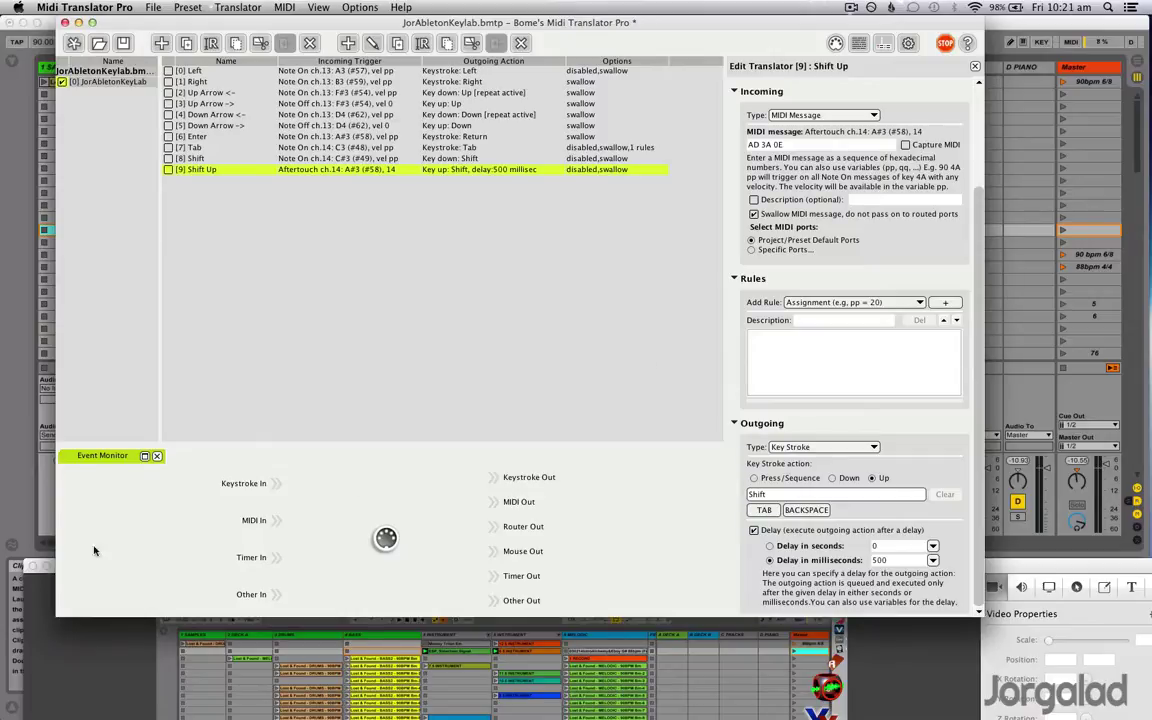
- Close the stray window, inspect the Down Arrow translator, then bring Ableton Live forward
click(46, 568)
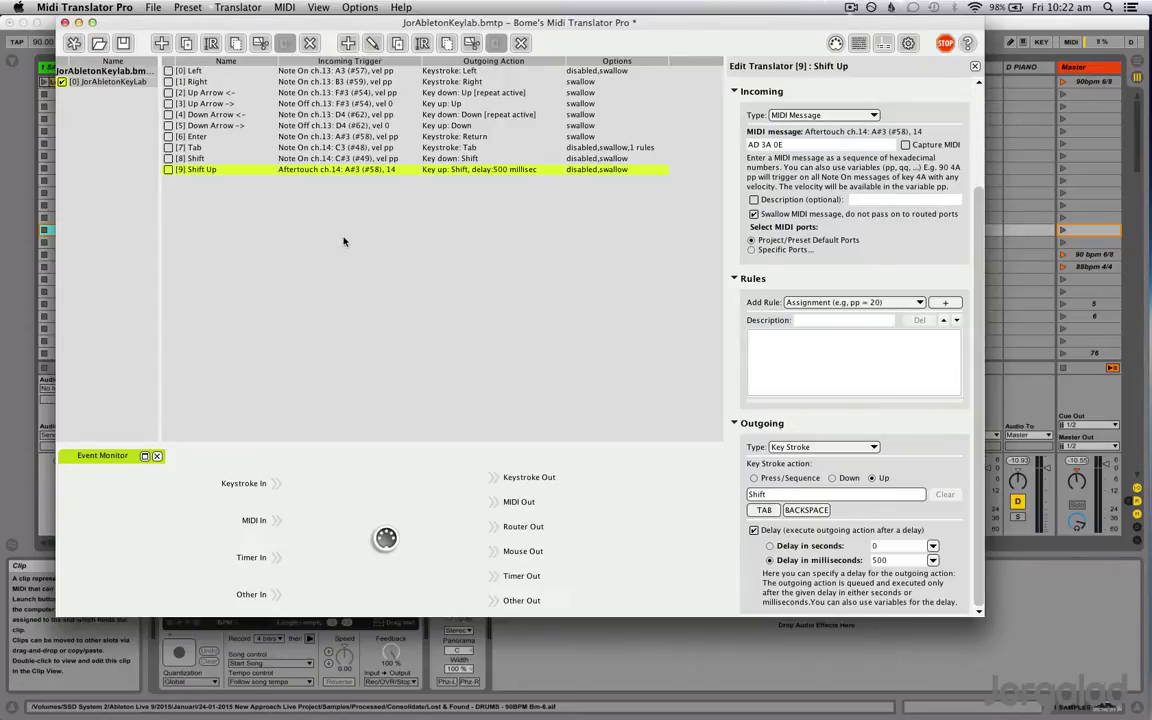
super+click(383, 112)
super+click(383, 113)
click(1036, 229)
- Select the MELODIC Bm-9 clip and toggle between its waveform and the device chain
click(795, 218)
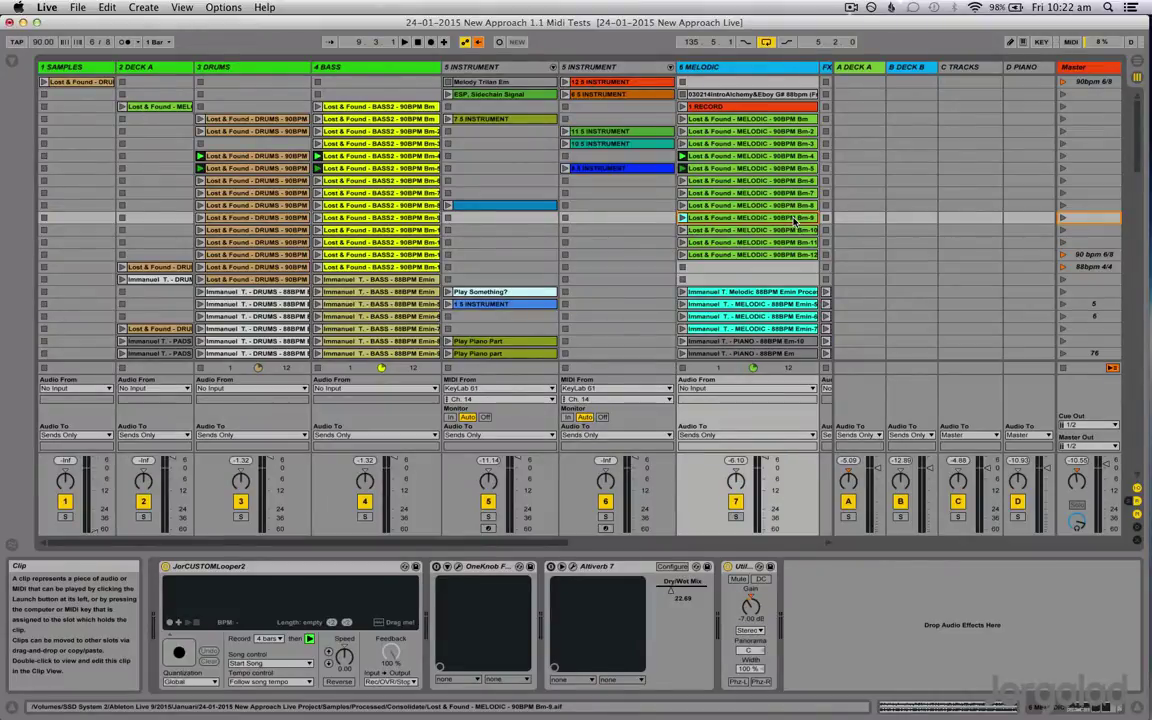
key(shift+Tab)
key(shift+Tab)
key(shift+Tab)
key(shift+Tab)
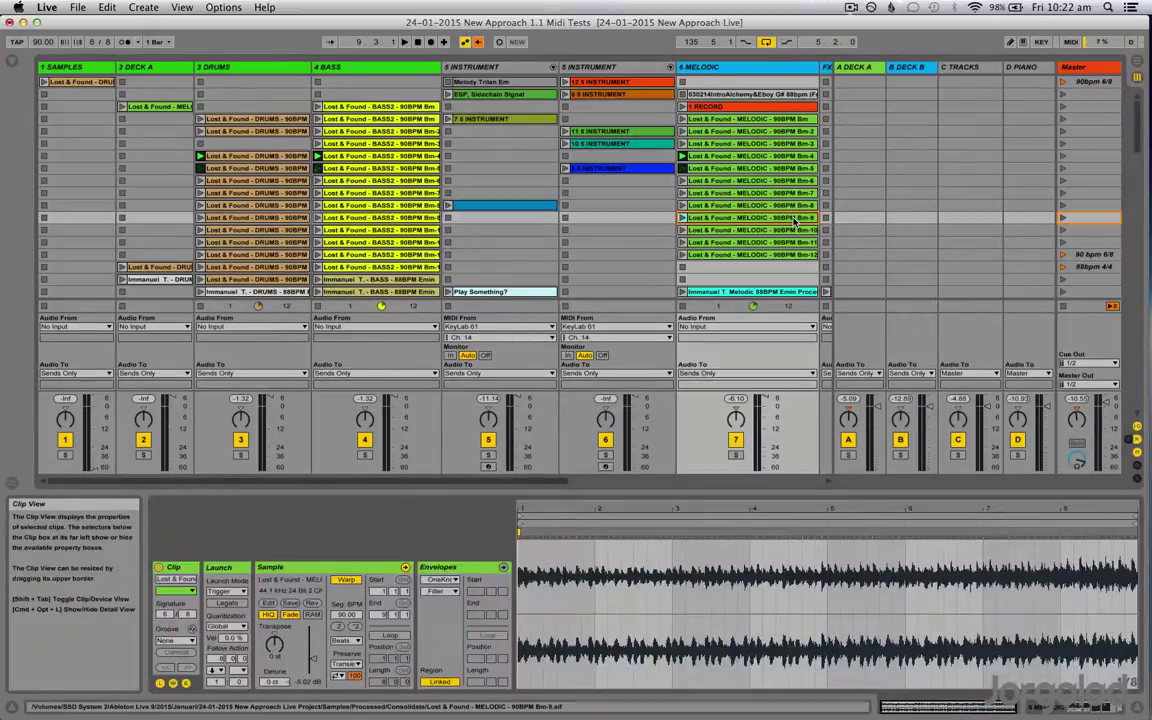
key(shift+Tab)
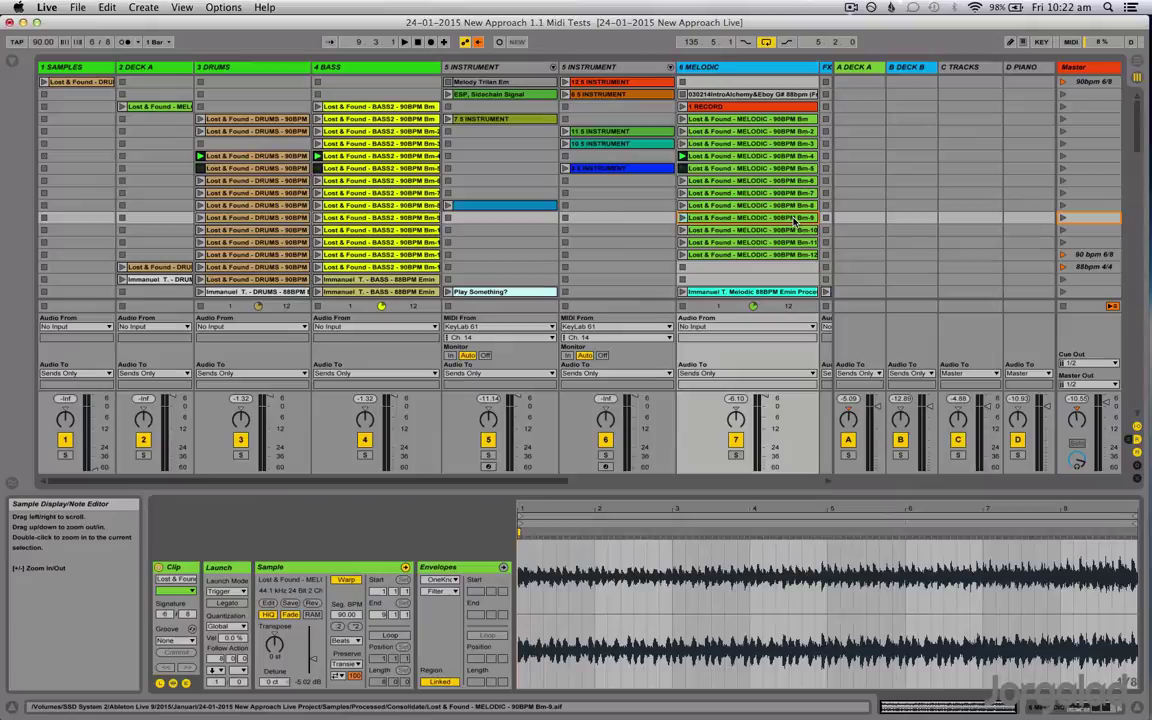
key(shift+Tab)
key(shift+Tab)
key(Tab)
key(Tab)
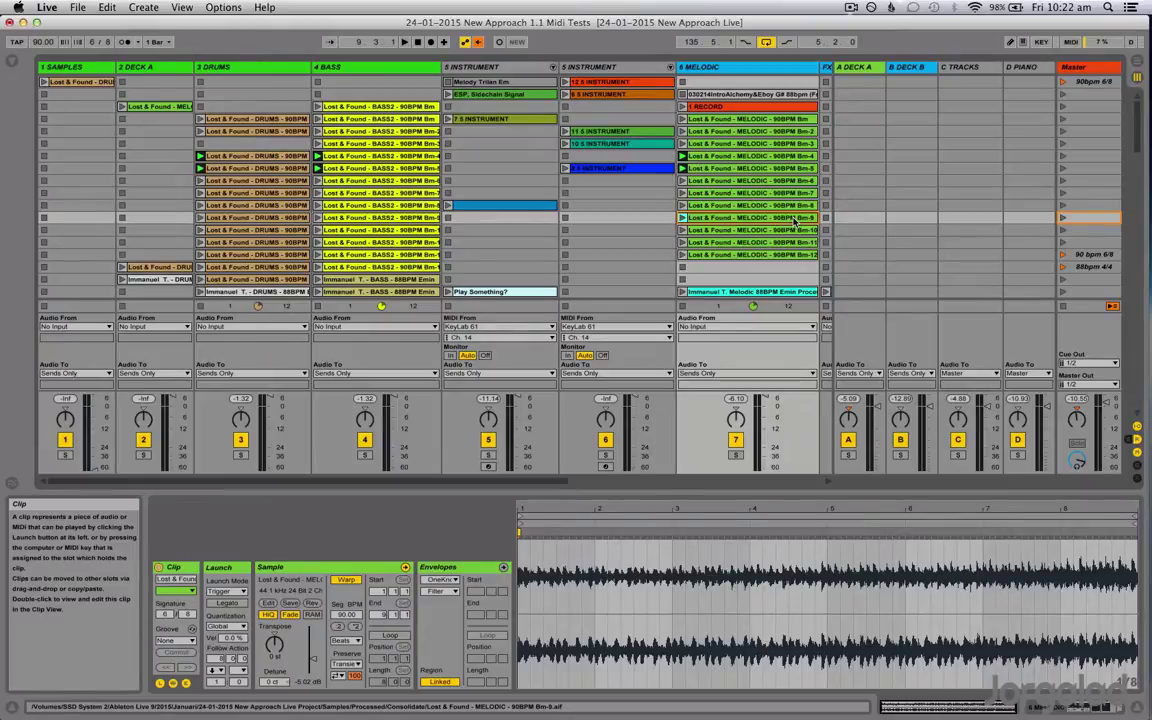
- Move the slot selection to MELODIC Bm-10 and launch it to start playback
key(Right)
key(Left)
key(Left)
key(Left)
key(Up)
key(Up)
key(Left)
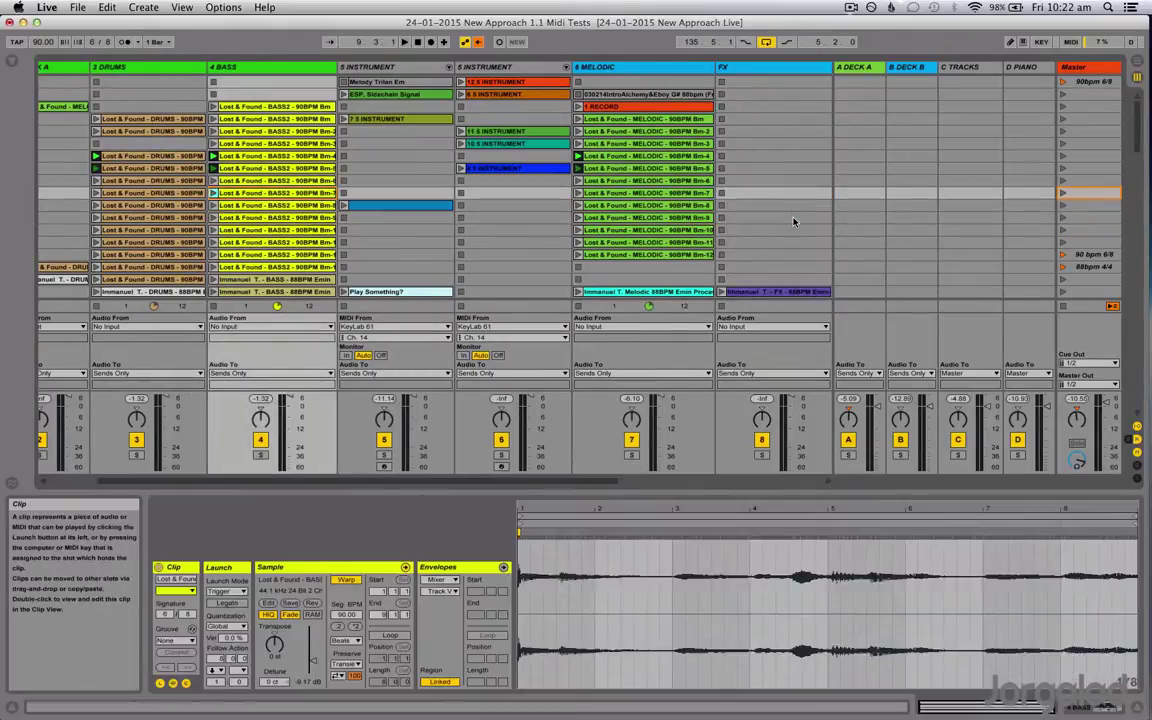
key(Up)
key(Left)
key(Left)
key(Right)
key(Right)
key(Right)
key(Right)
key(Right)
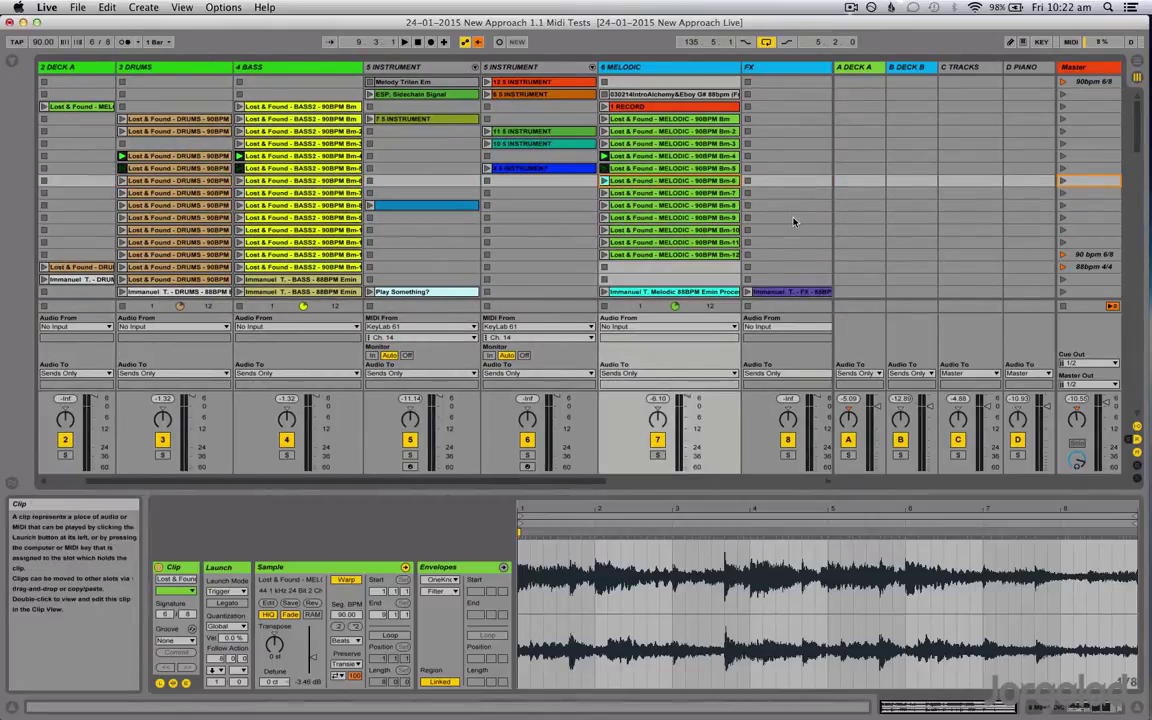
key(Up)
key(Right)
key(Down)
key(Down)
key(Down)
key(Down)
key(Down)
key(Left)
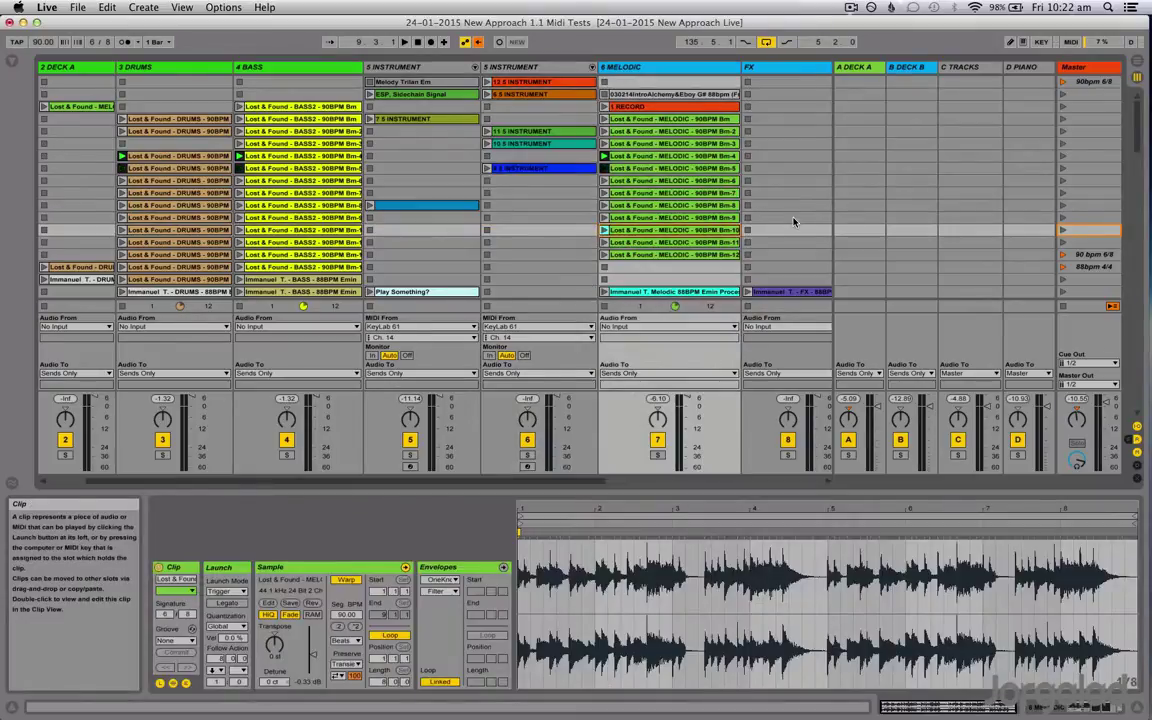
key(Return)
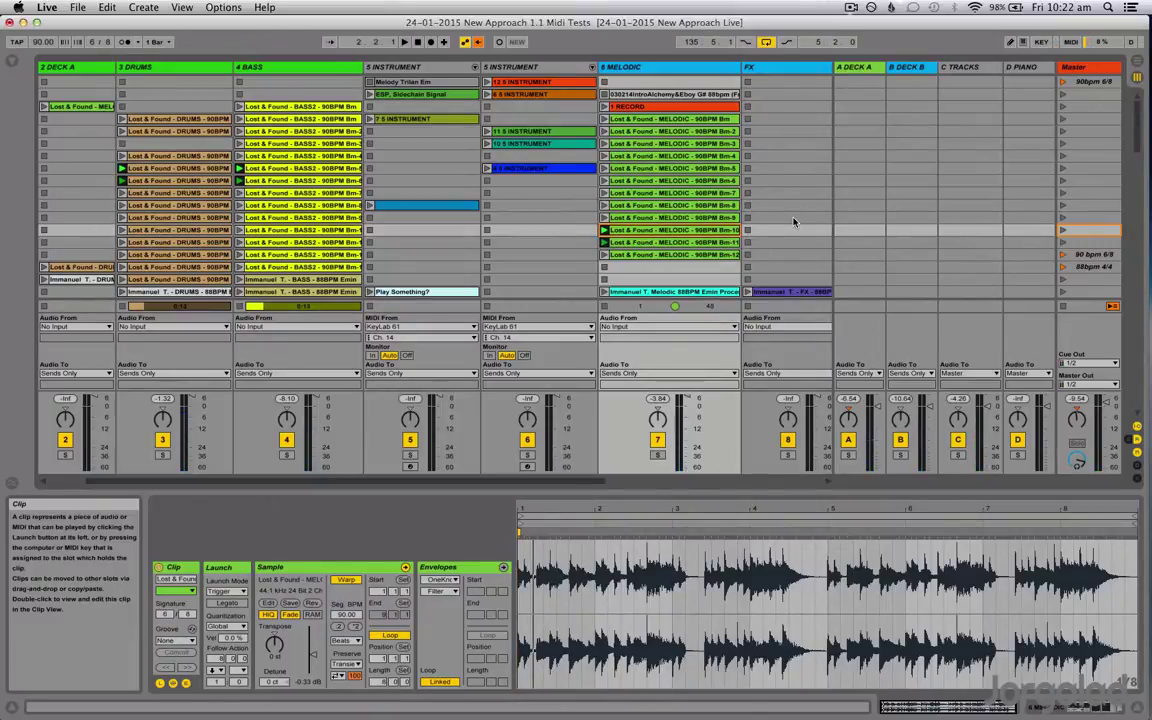
- Switch back to MIDI Translator Pro and add translator [10] named 'Return'
key(ctrl+Up)
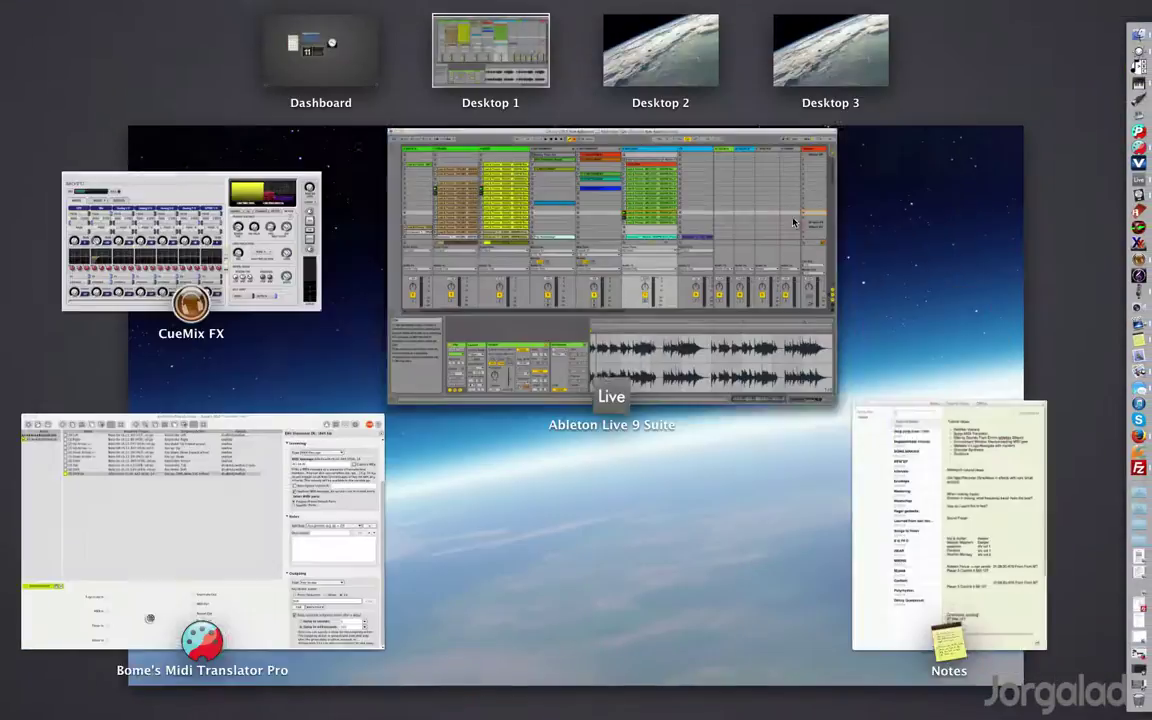
click(255, 460)
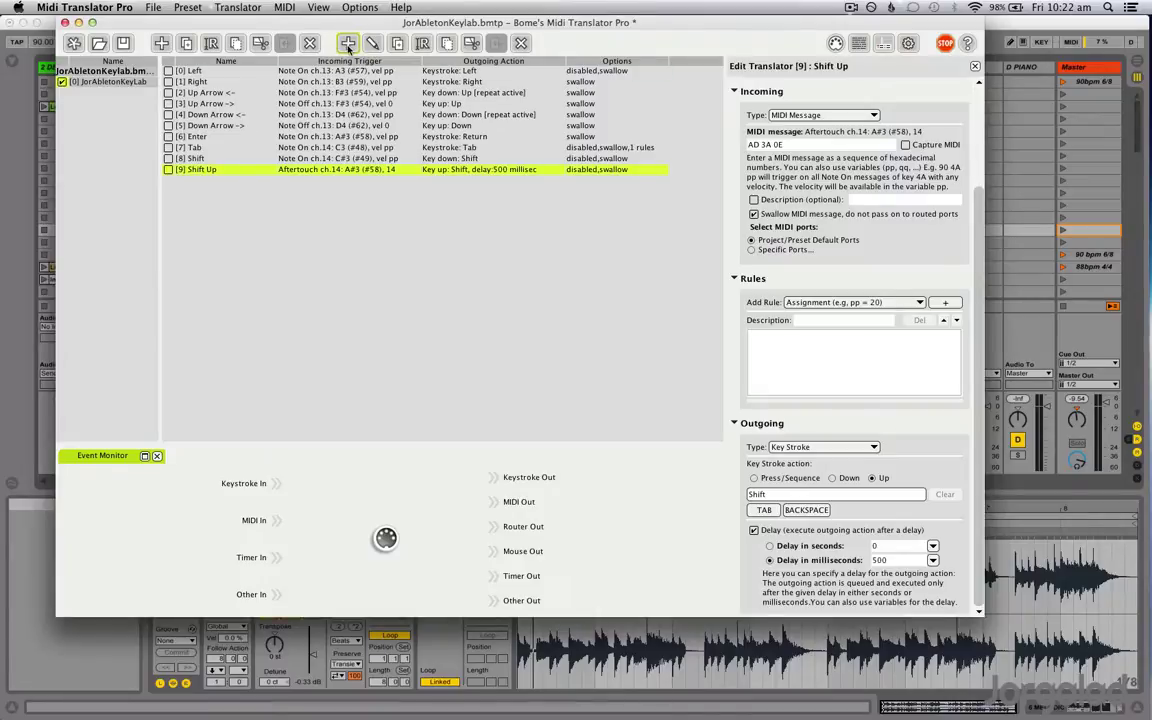
click(348, 45)
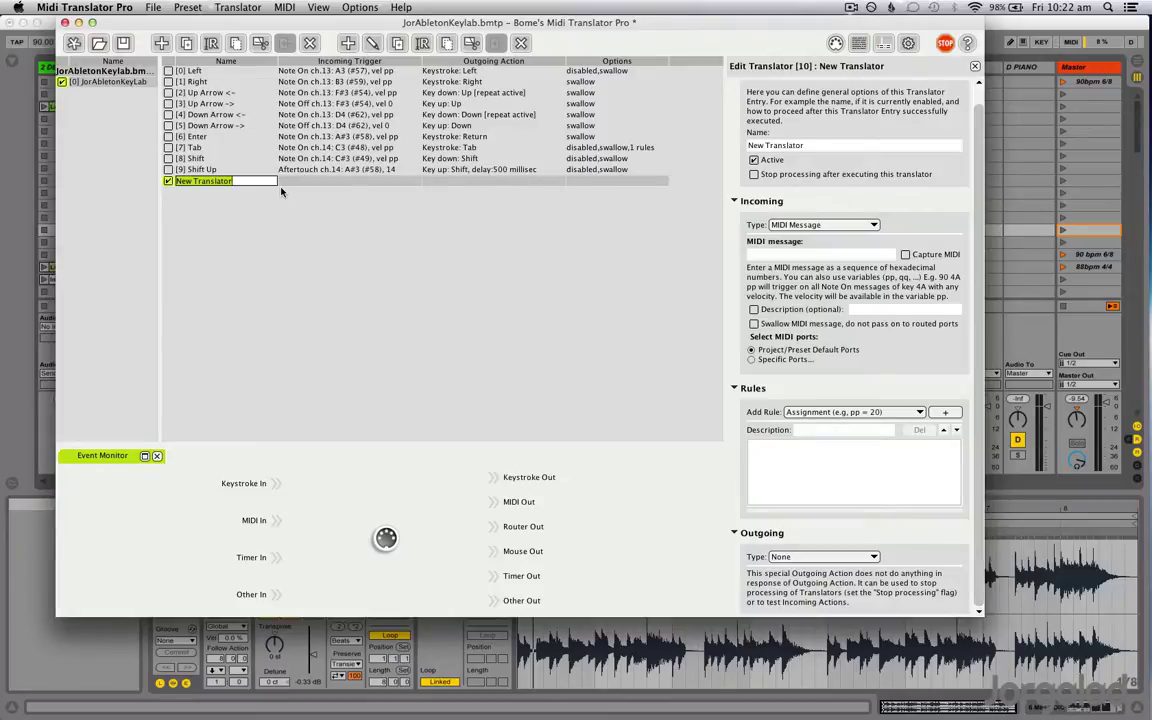
text(Return)
key(Return)
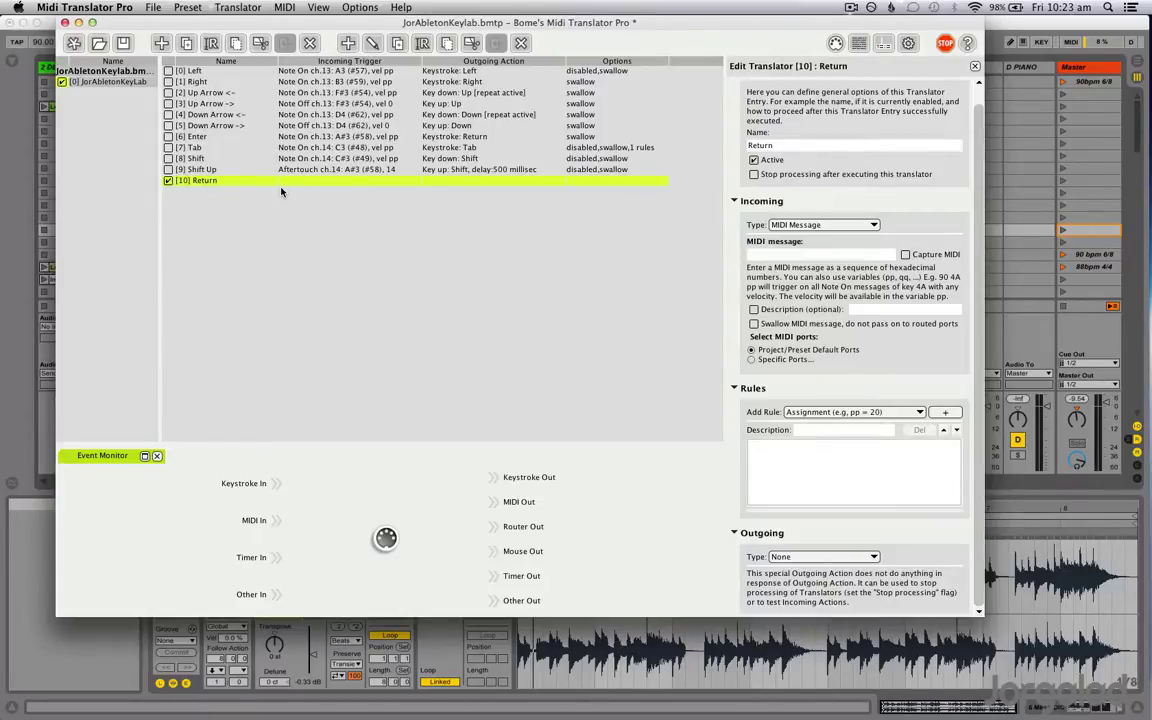
- View the preset properties, then select translator [10] Return to edit its settings
click(108, 82)
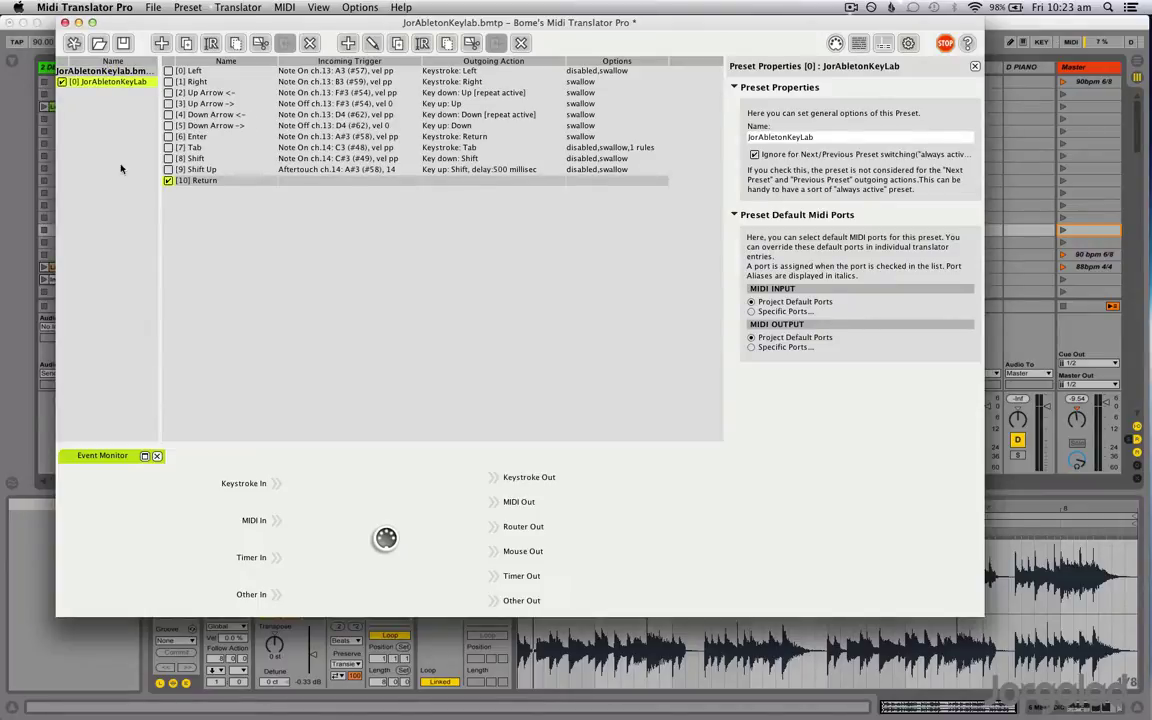
click(337, 73)
click(247, 152)
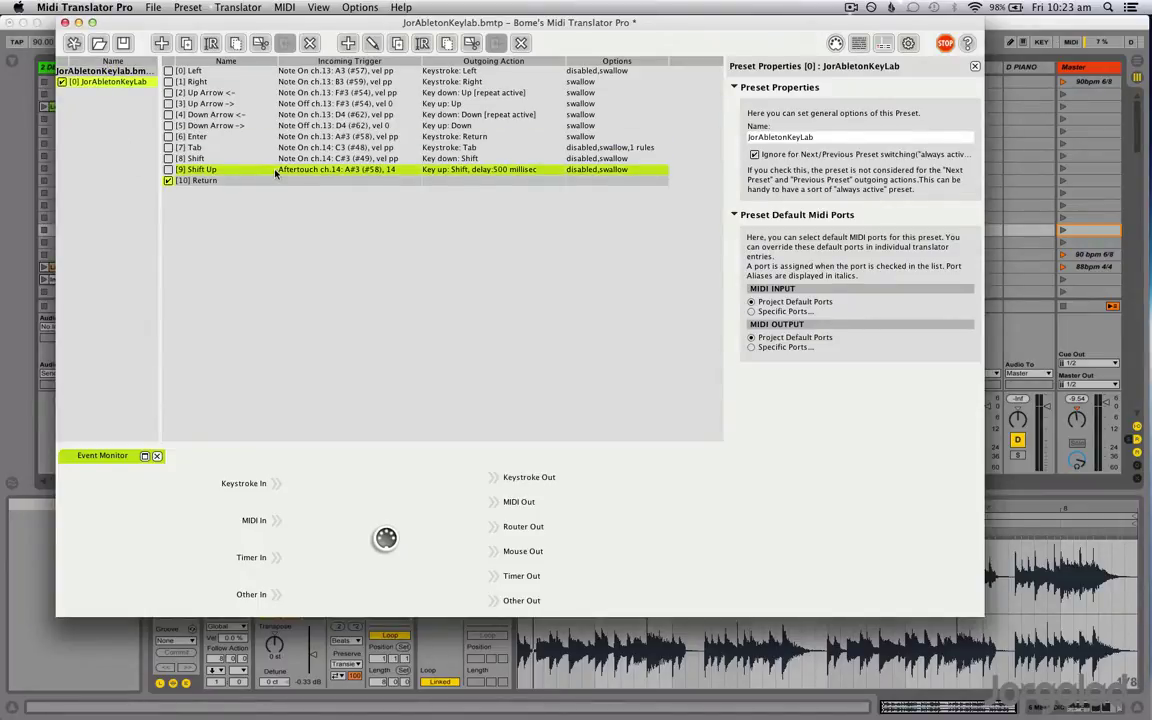
click(121, 134)
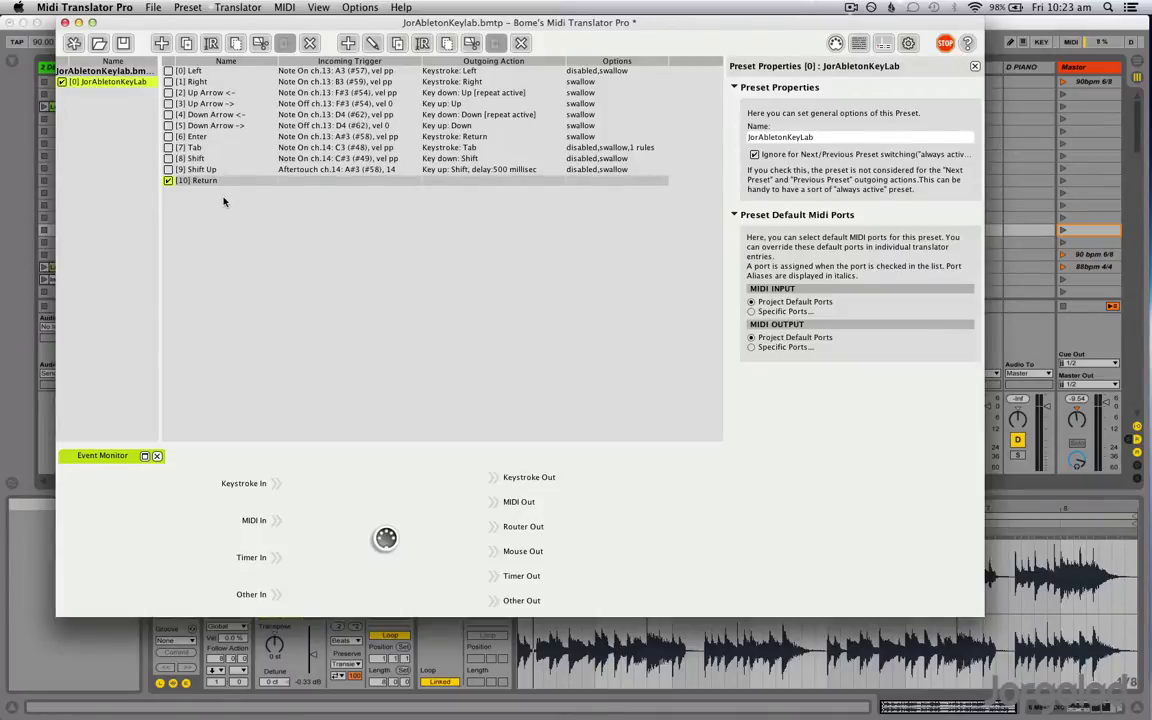
click(262, 180)
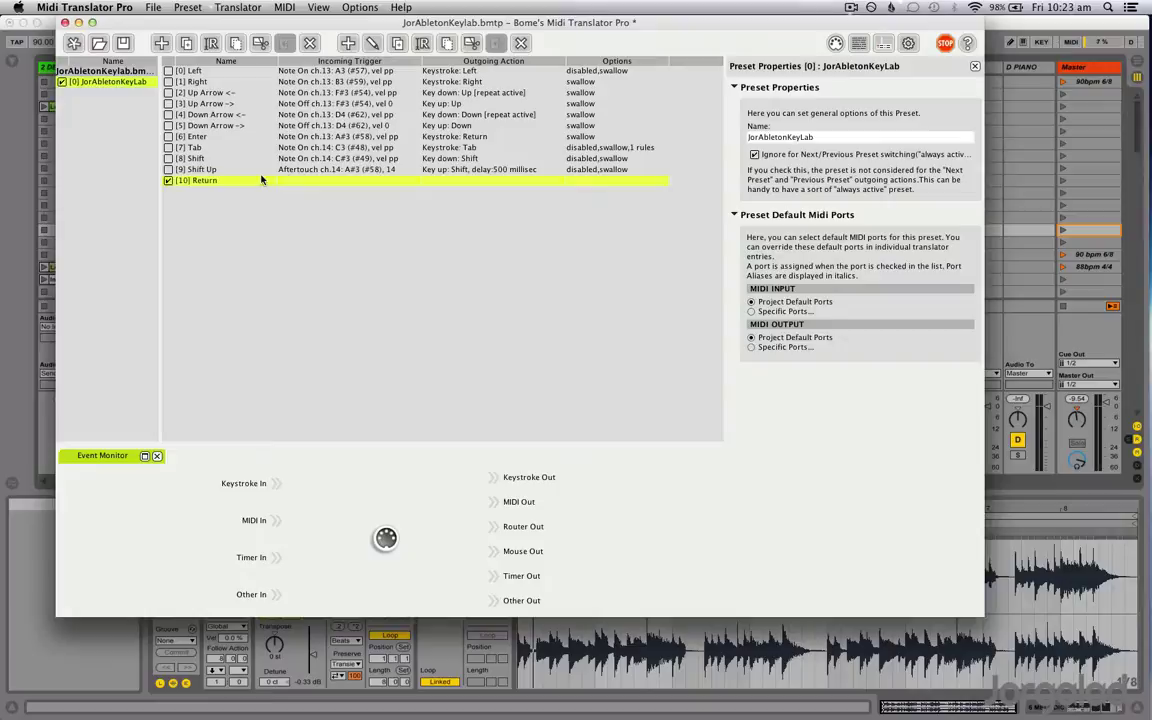
click(258, 181)
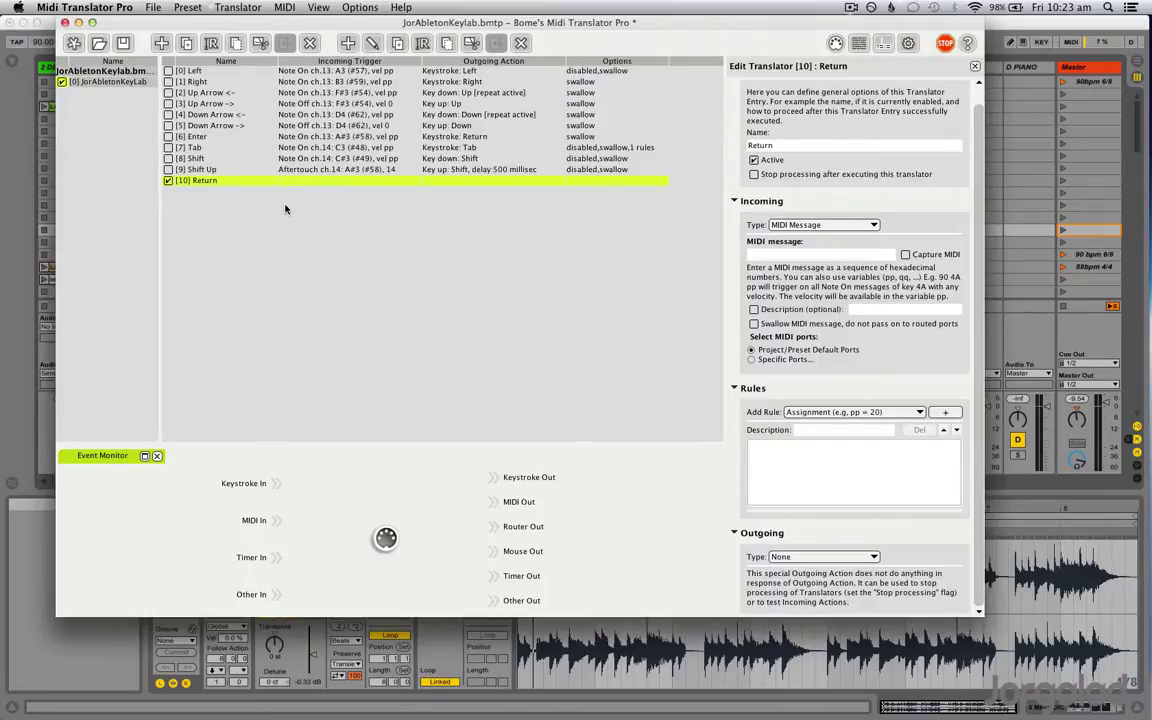
click(203, 179)
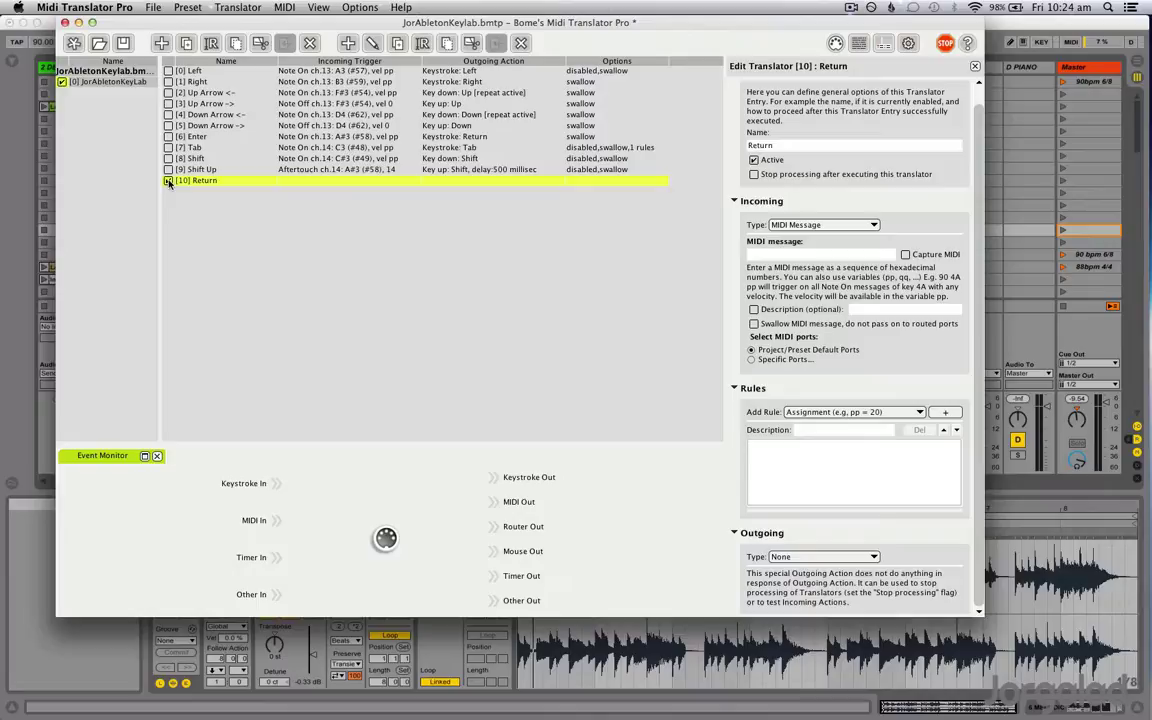
- Keep MIDI Message as the Return trigger type and turn on Capture MIDI
click(849, 226)
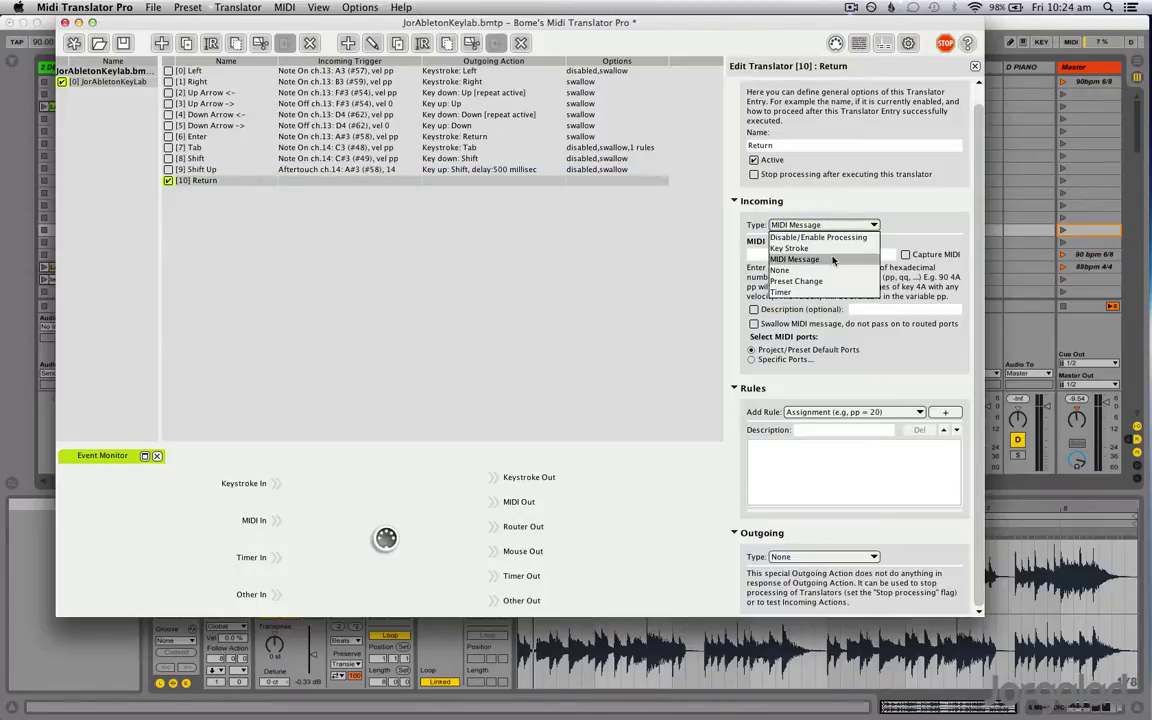
click(805, 259)
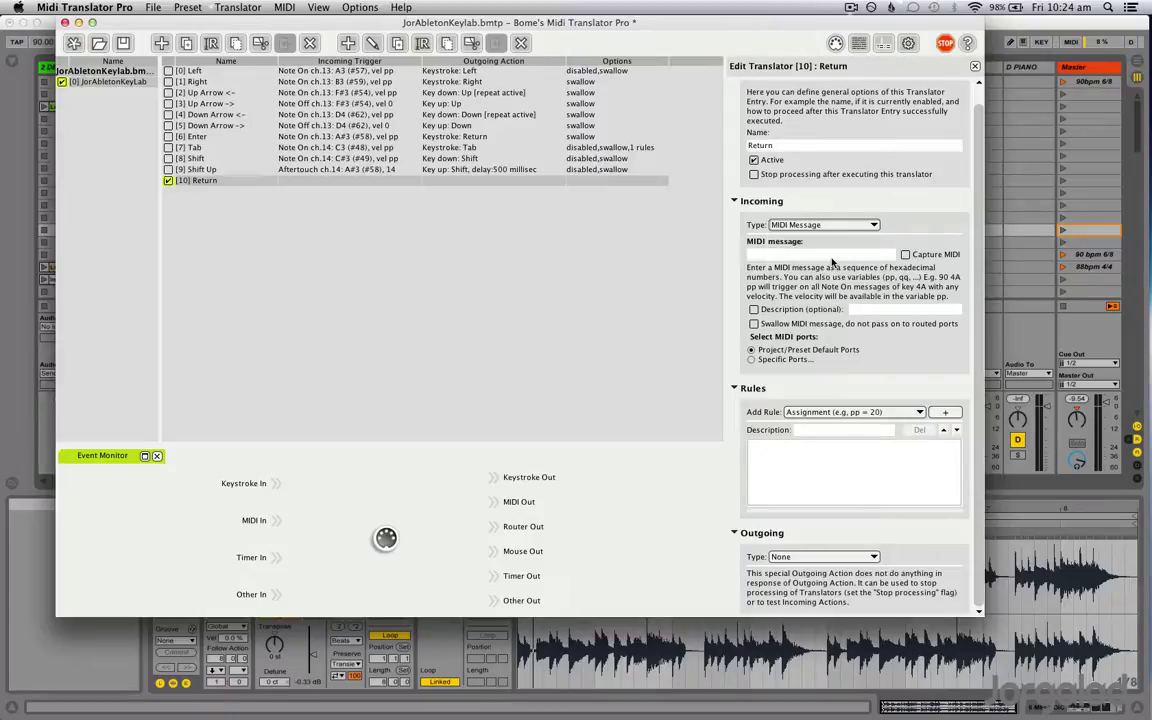
click(906, 255)
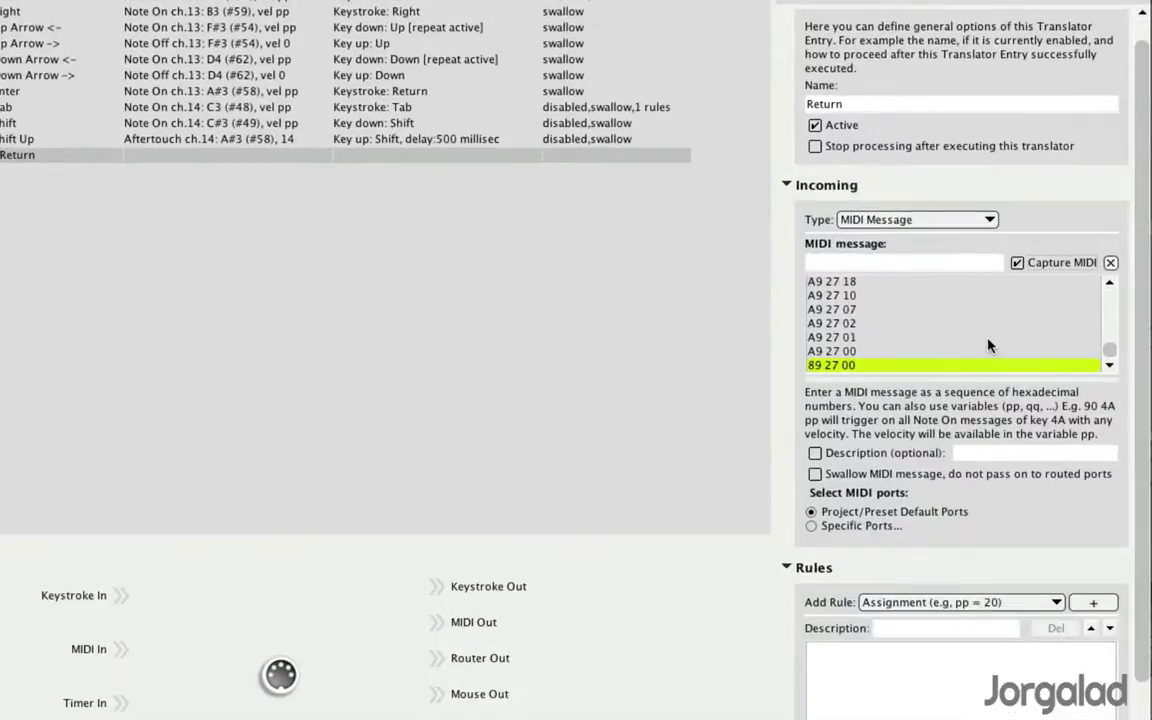
- Try captured messages A9 27 01, 89 27 00, 99 27 06, A9 27 04 and A9 27 0B as trigger
click(986, 339)
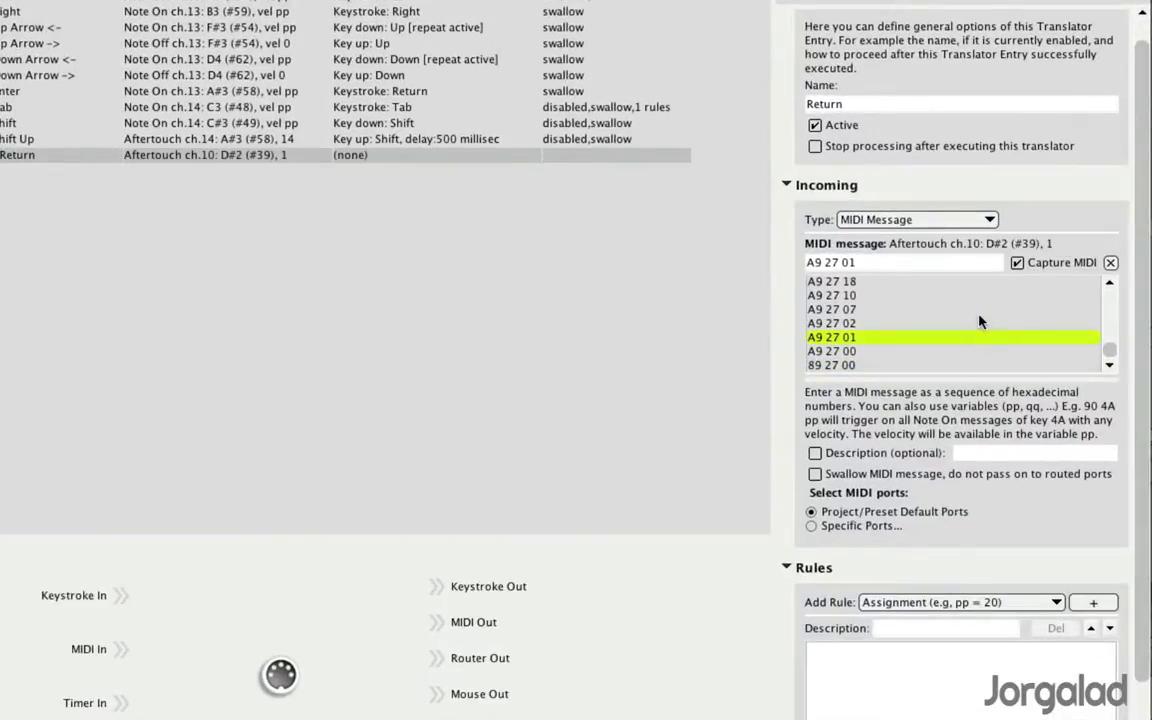
click(900, 365)
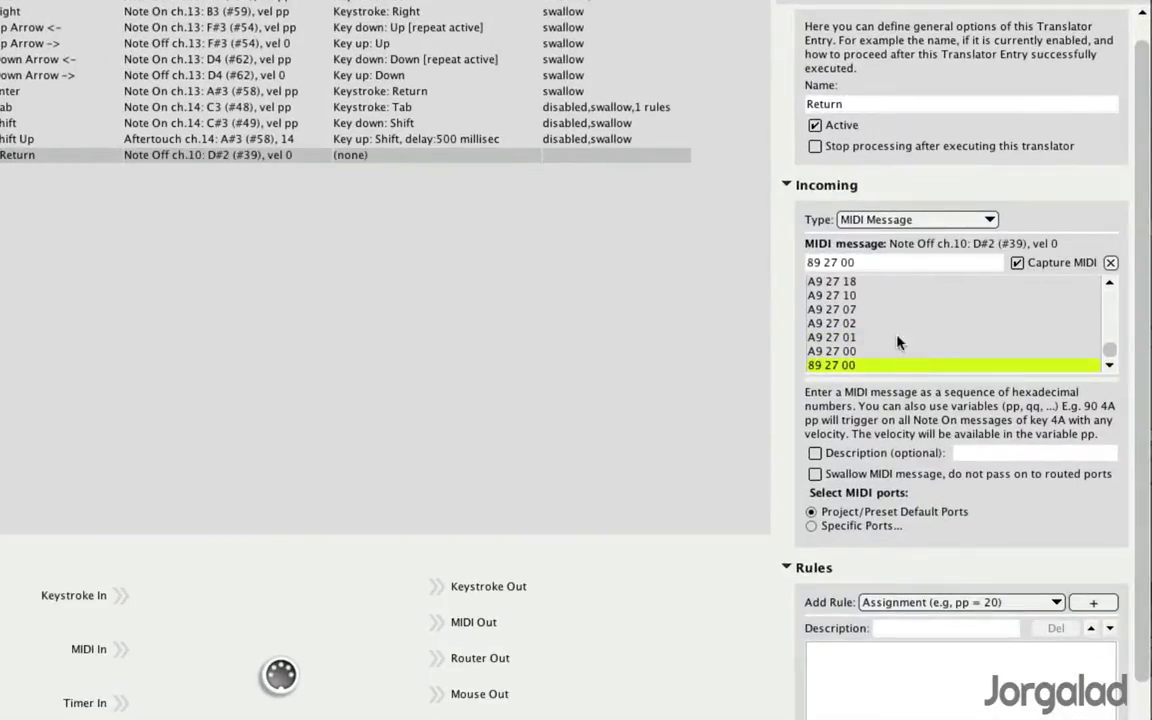
click(895, 351)
scroll(915, 337, up, 5)
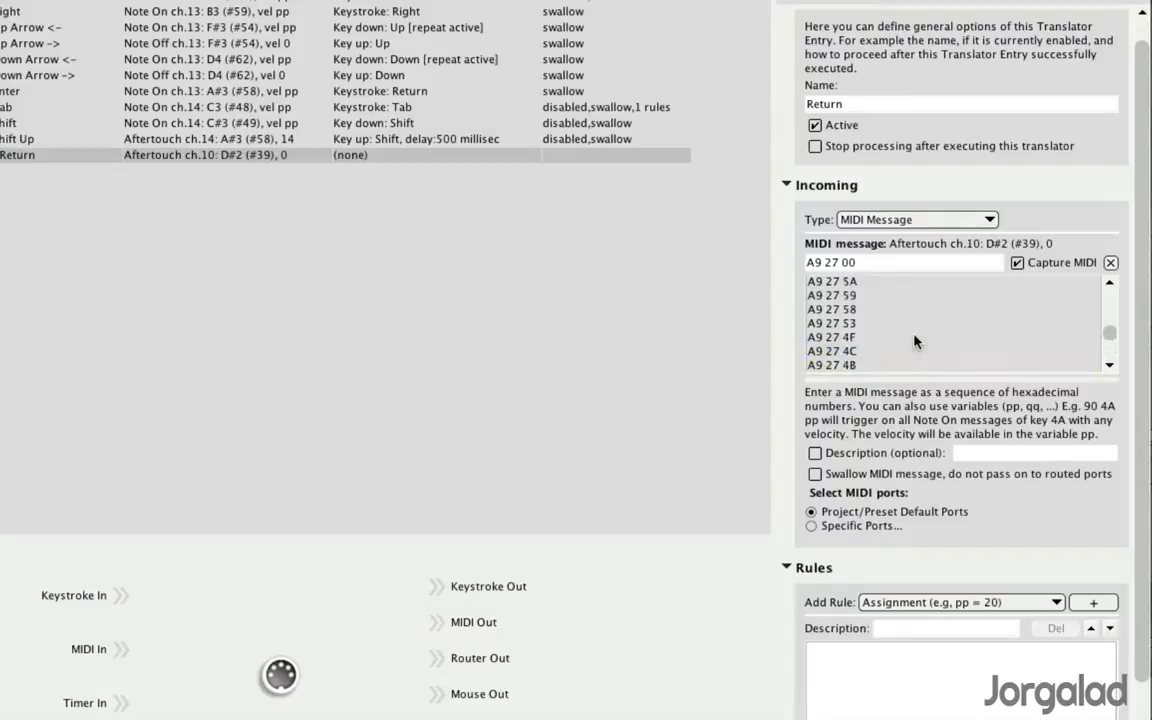
scroll(915, 341, up, 3)
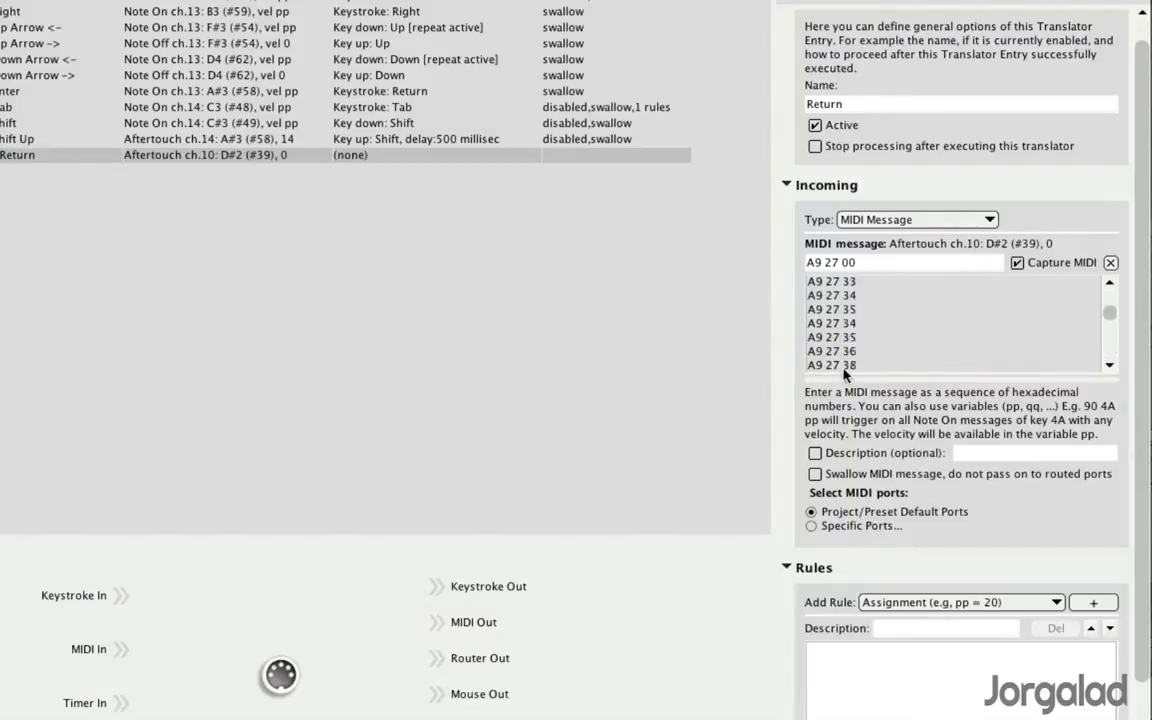
scroll(850, 340, up, 5)
click(850, 285)
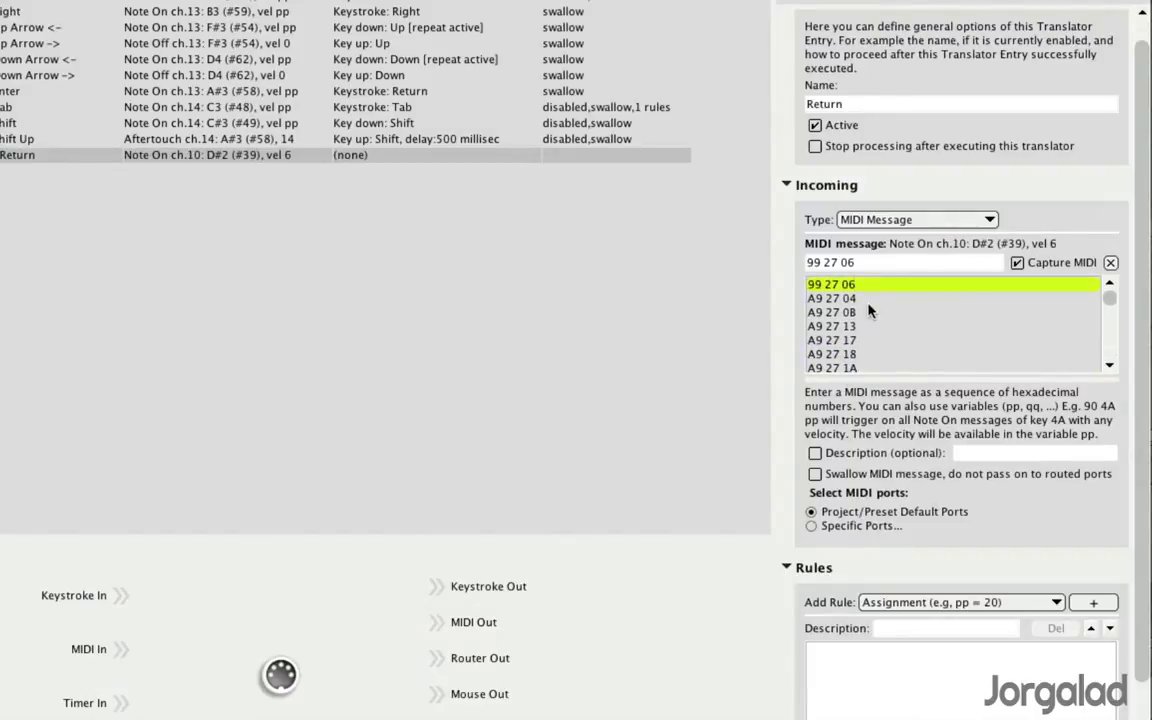
click(868, 300)
click(880, 313)
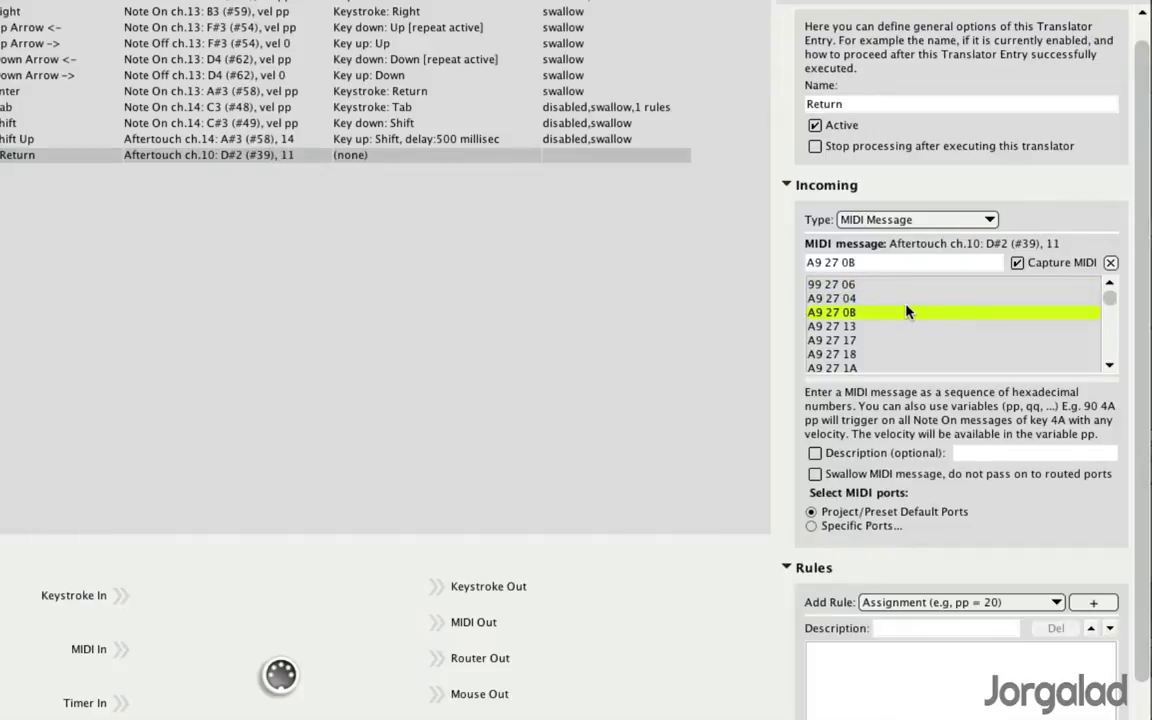
key(Up)
- Review A9 27 01, 02, 10, 23, 25 and 89 27 00, then settle on Note On 99 27 06
scroll(908, 350, down, 1)
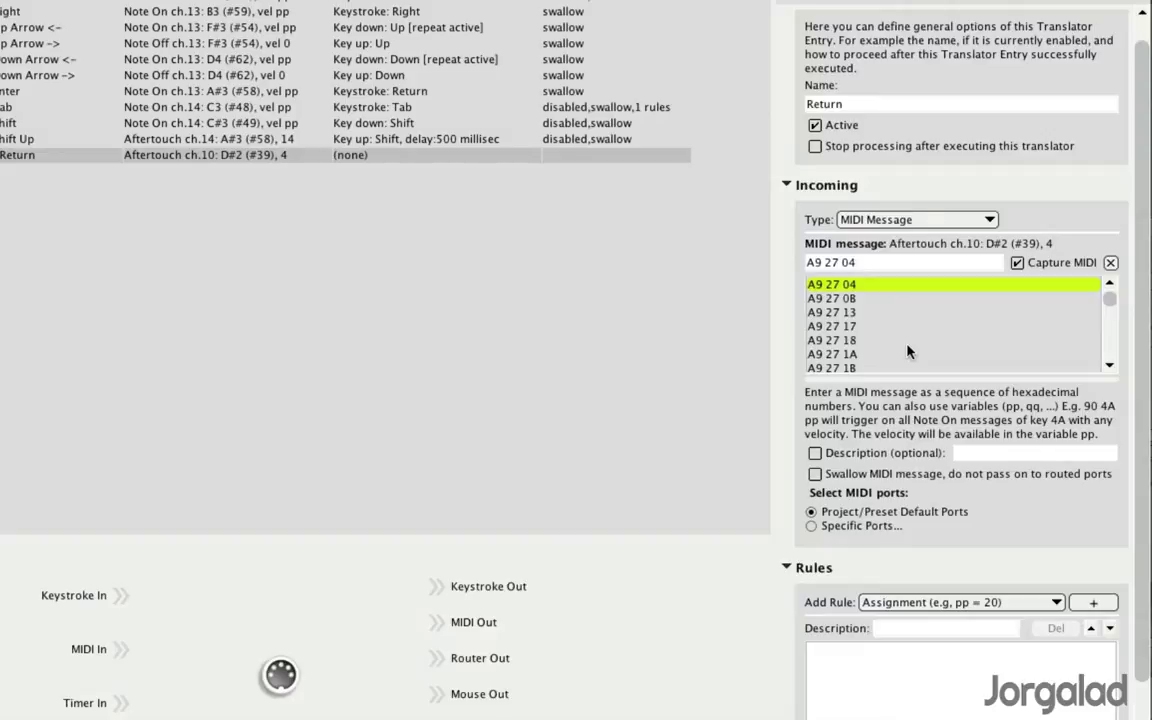
scroll(908, 350, down, 10)
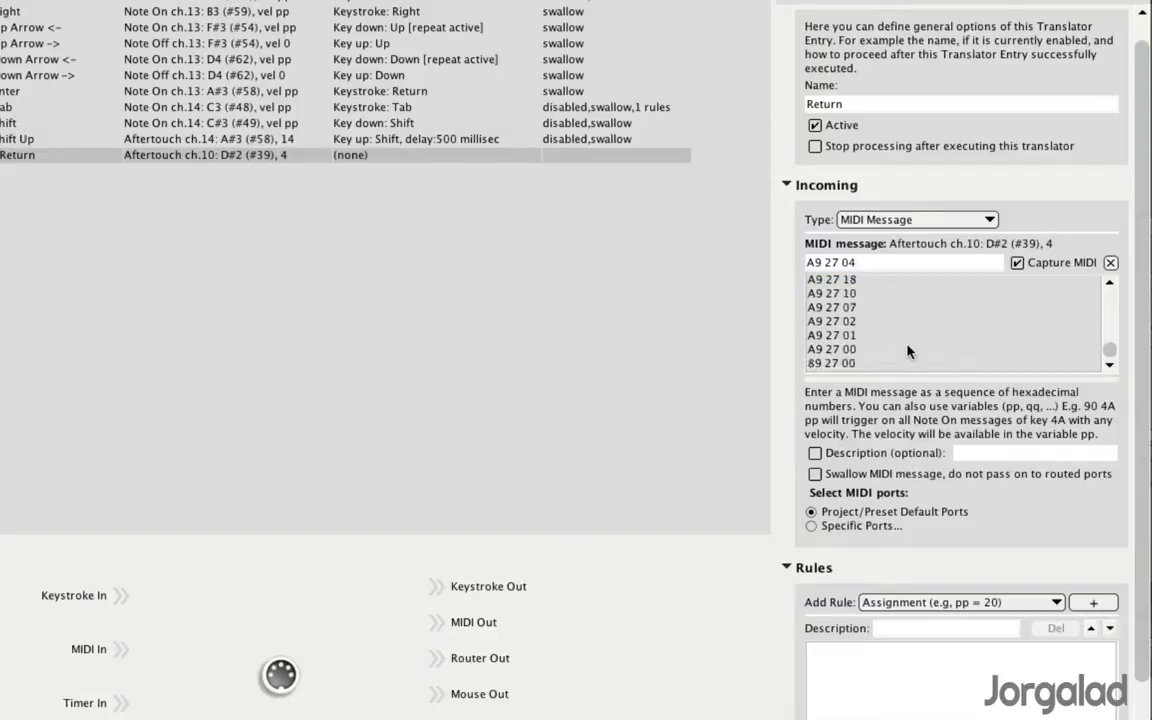
click(830, 335)
click(836, 318)
click(832, 293)
scroll(838, 300, up, 5)
click(856, 307)
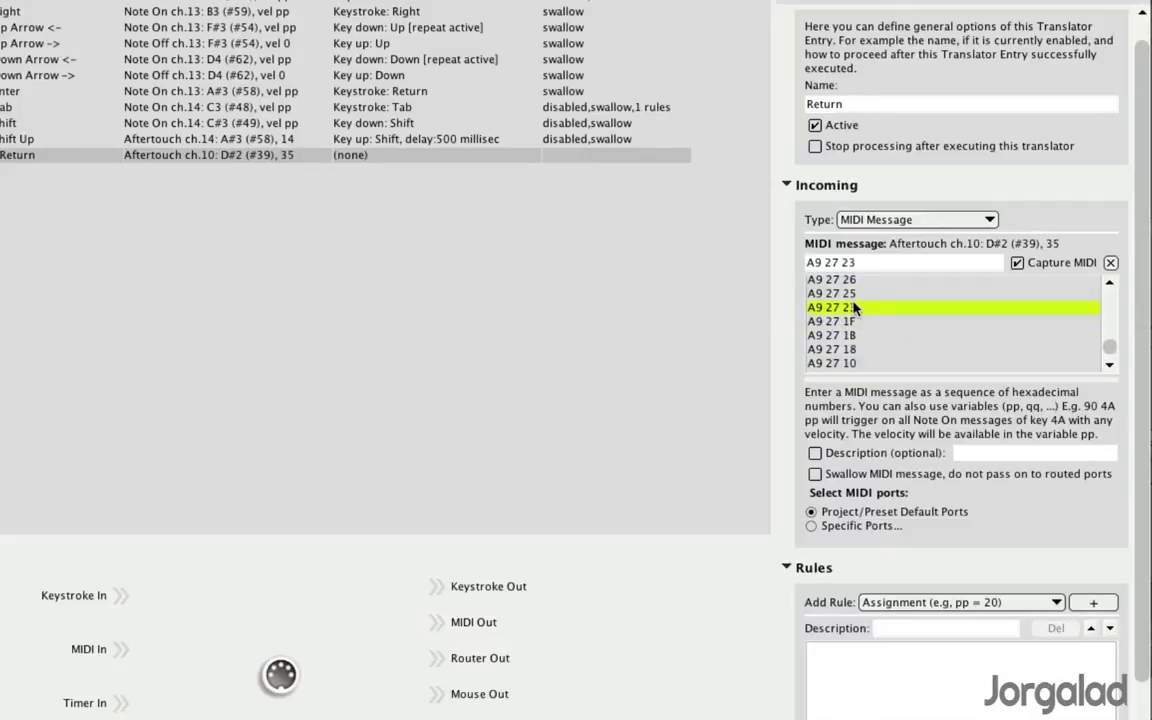
click(856, 292)
scroll(880, 340, down, 5)
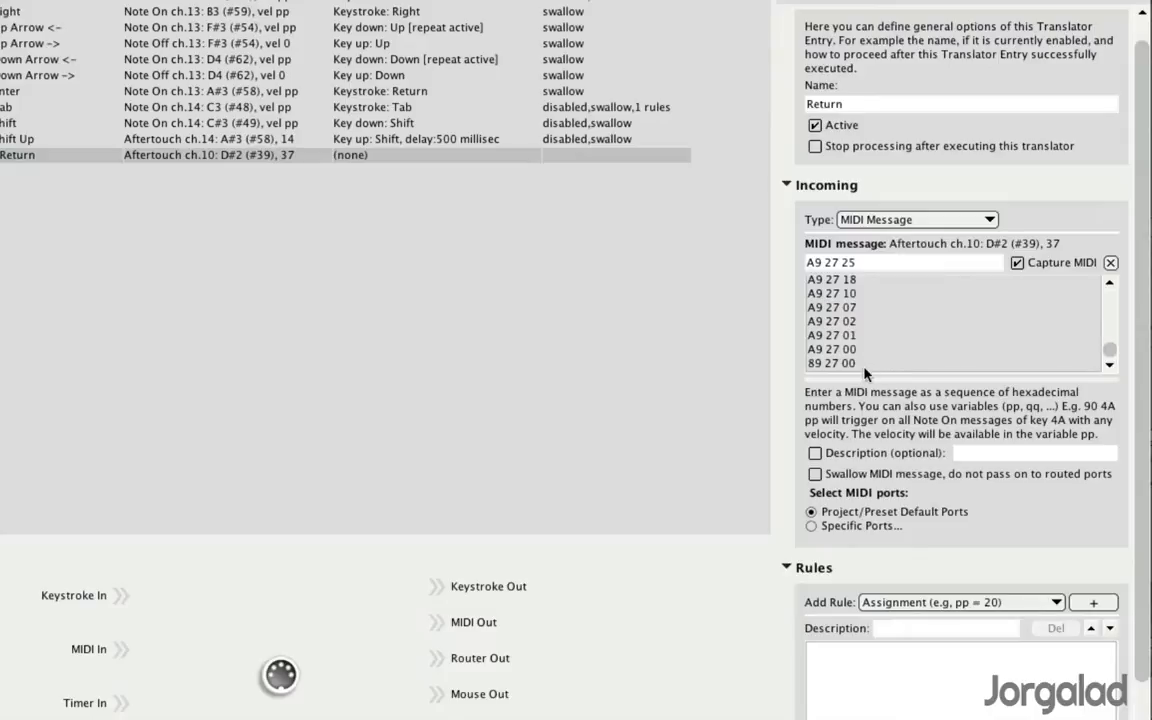
click(862, 364)
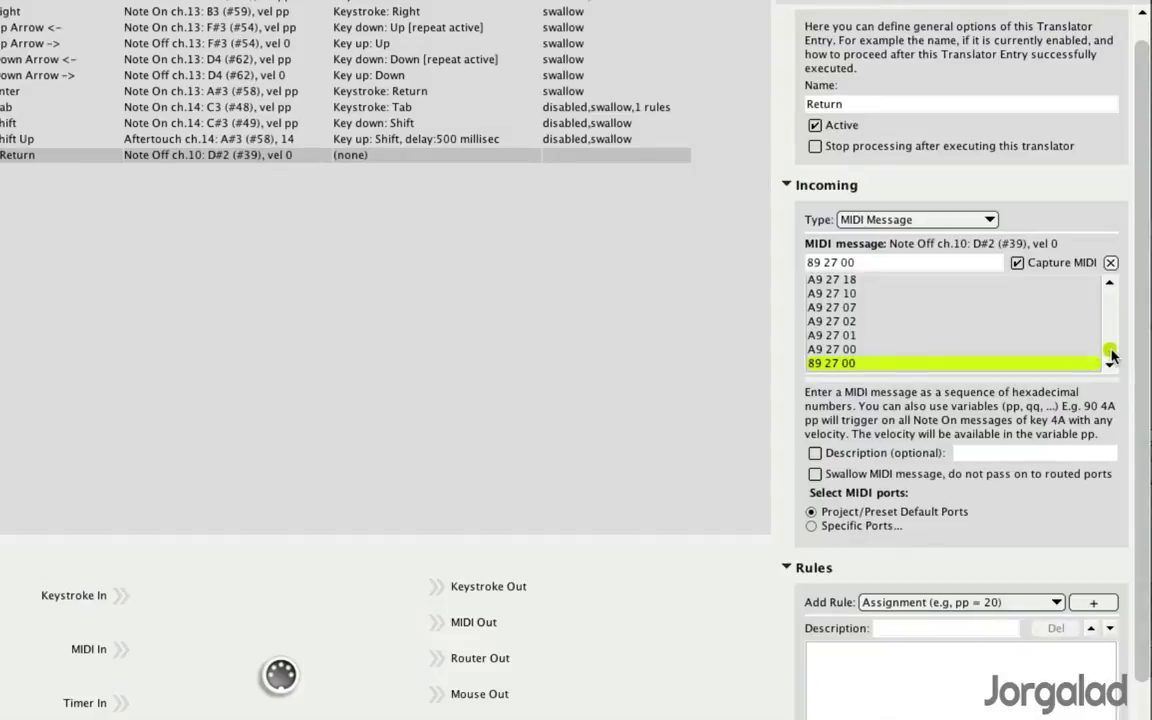
drag(1111, 355, 1111, 296)
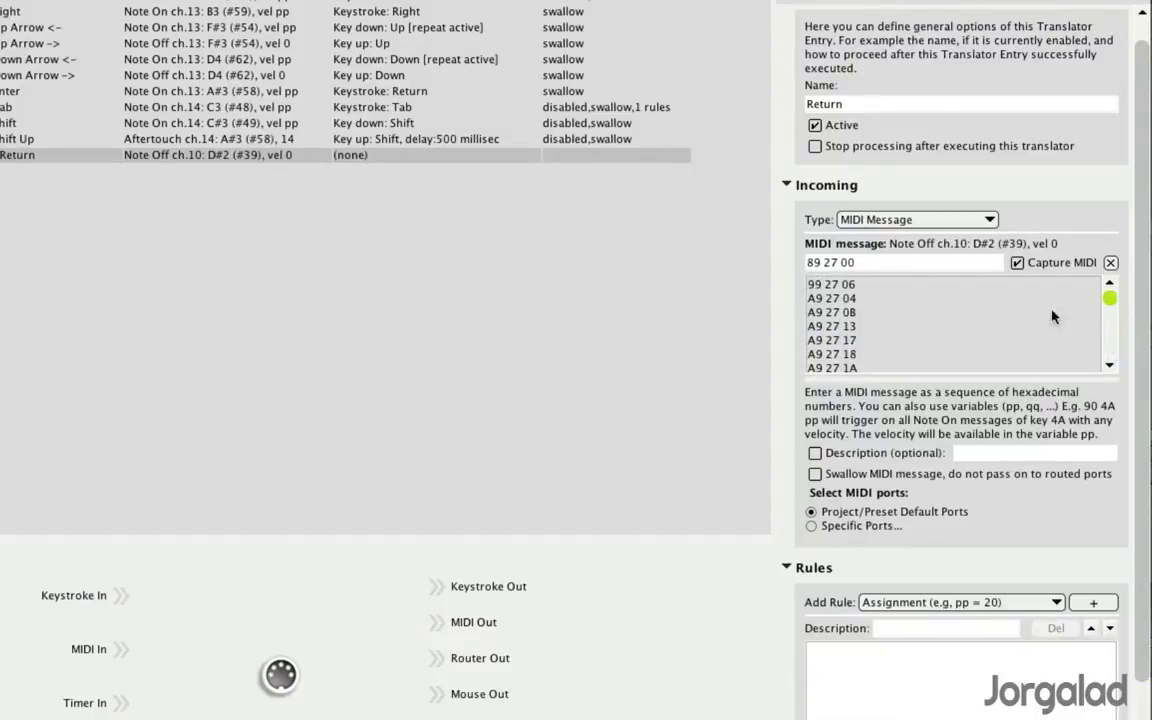
click(882, 285)
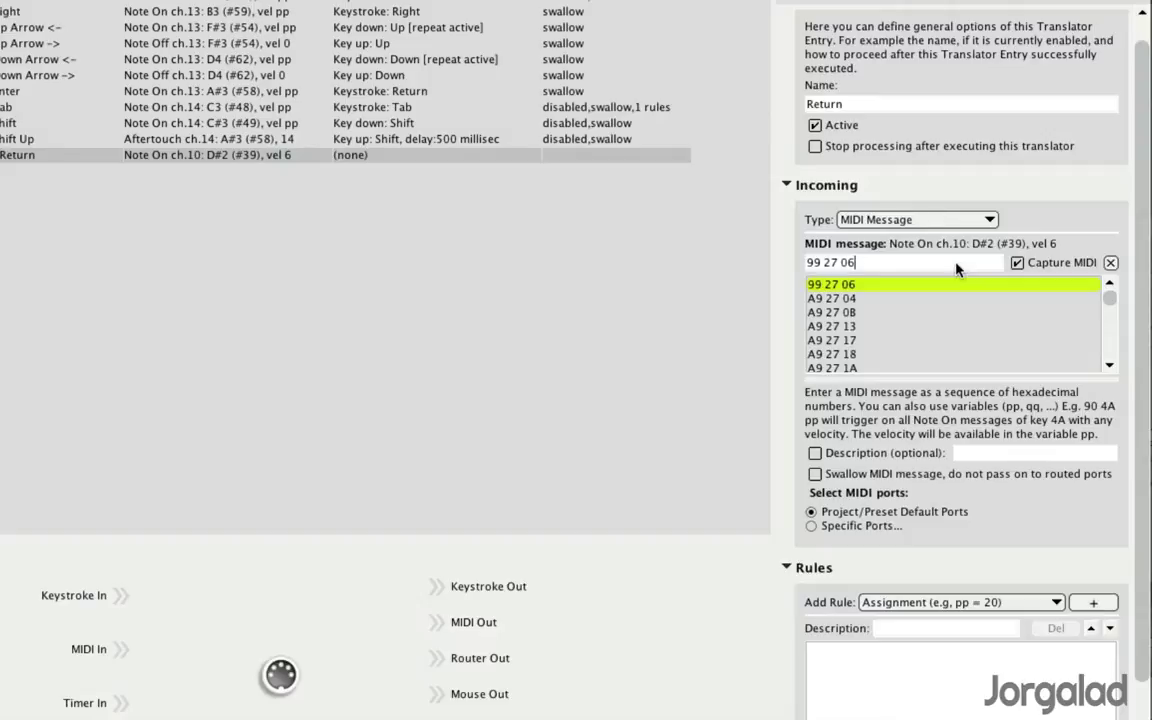
- Replace the velocity 06 with pp so the trigger reads 99 27 pp
key(BackSpace)
key(BackSpace)
key(BackSpace)
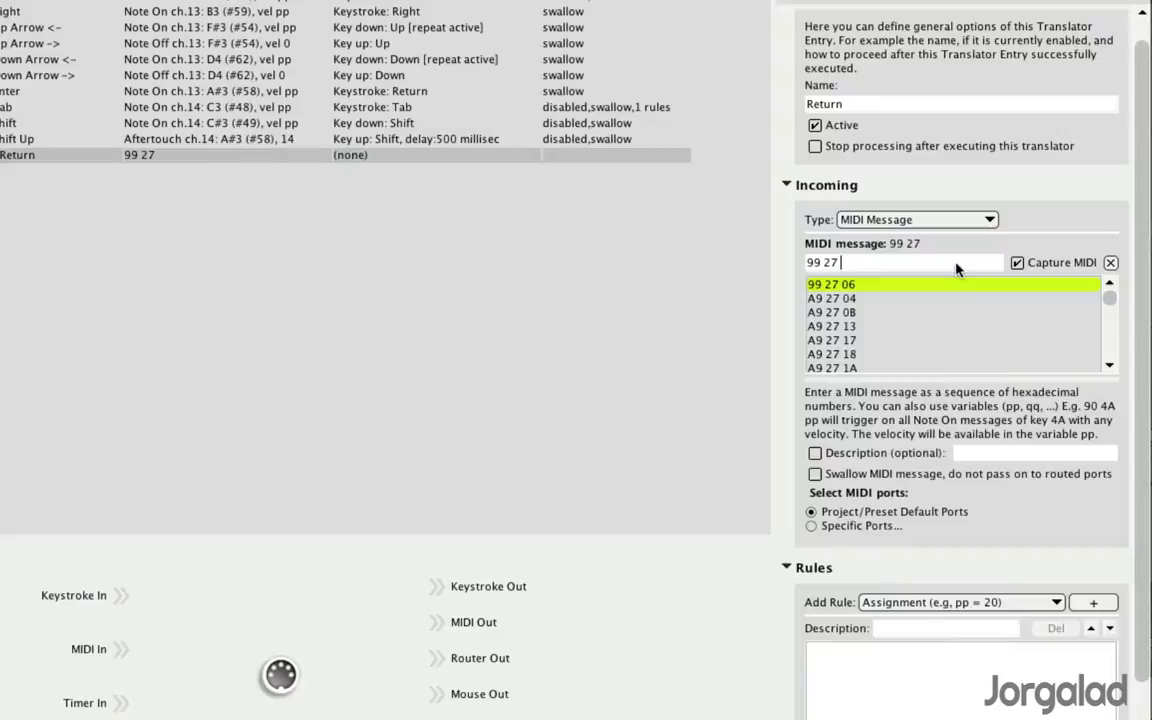
text(pp)
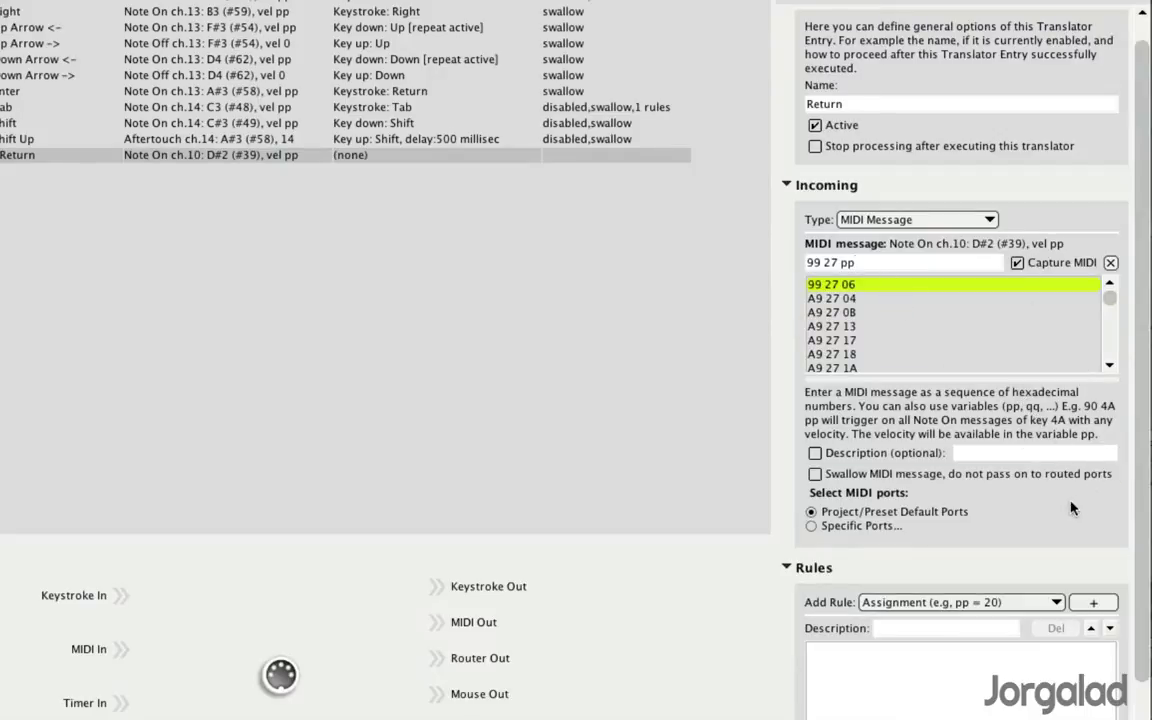
scroll(1067, 518, down, 1)
- Check the Add Rule options, then collapse the Rules section to expose the outgoing action
scroll(1067, 518, down, 4)
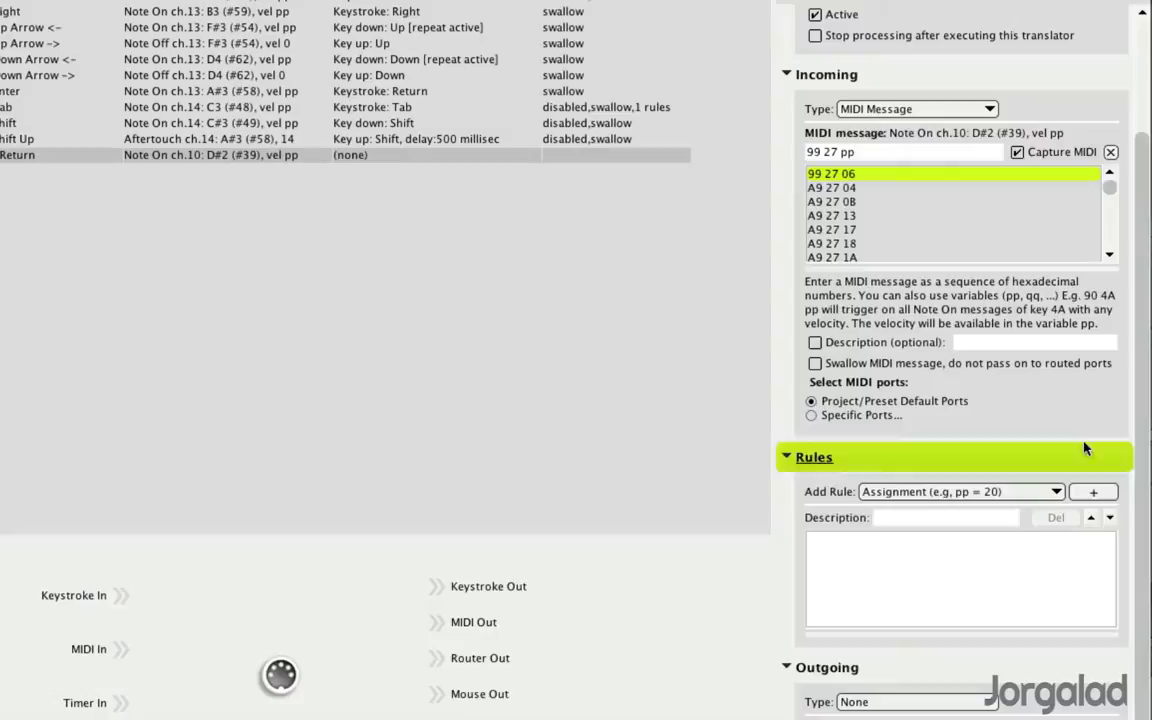
click(1005, 492)
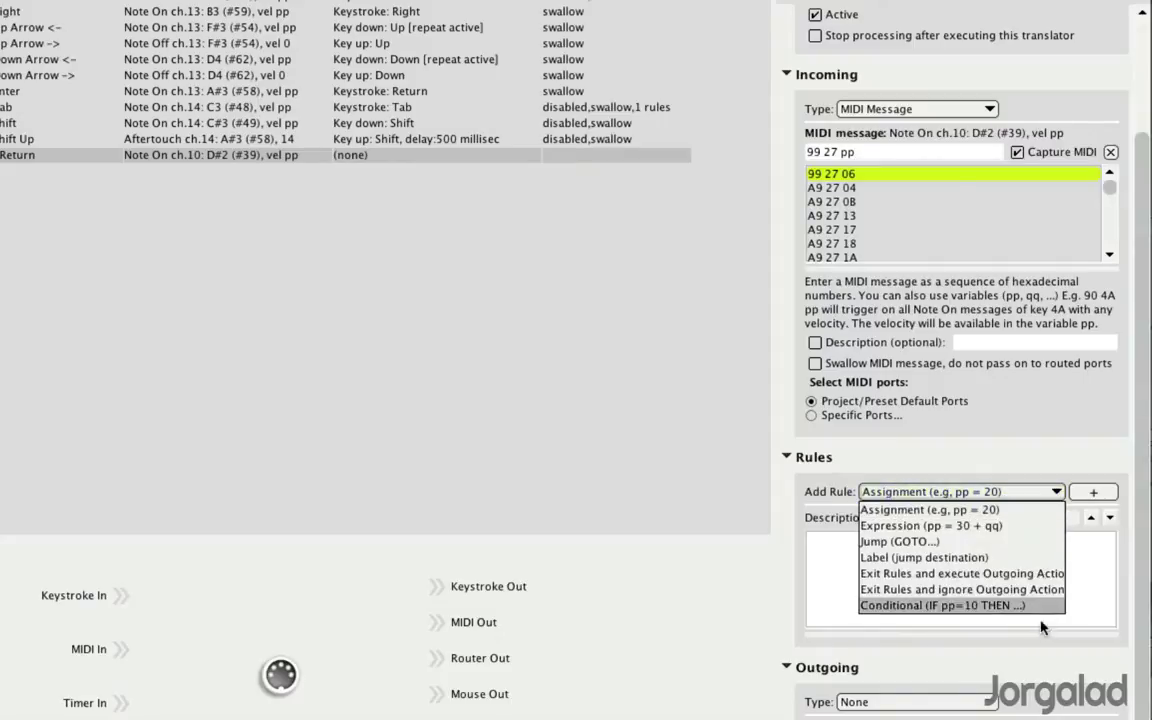
click(945, 604)
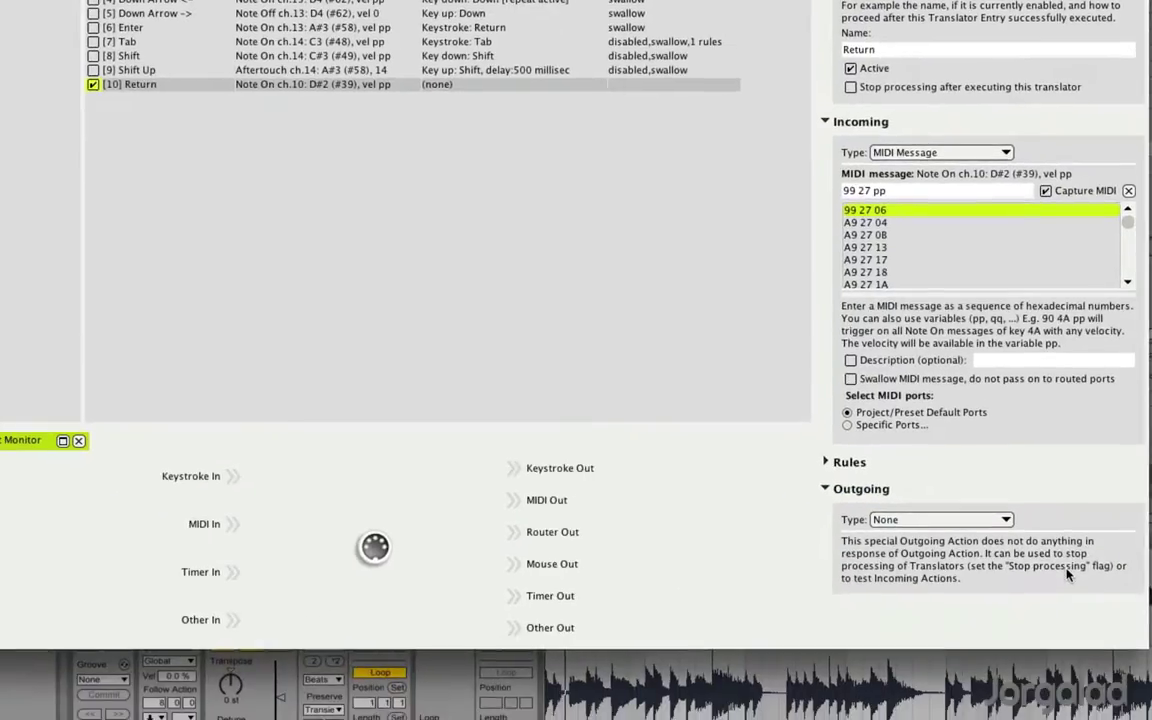
- Set the outgoing type to Key Stroke and capture Return as the keystroke
click(945, 519)
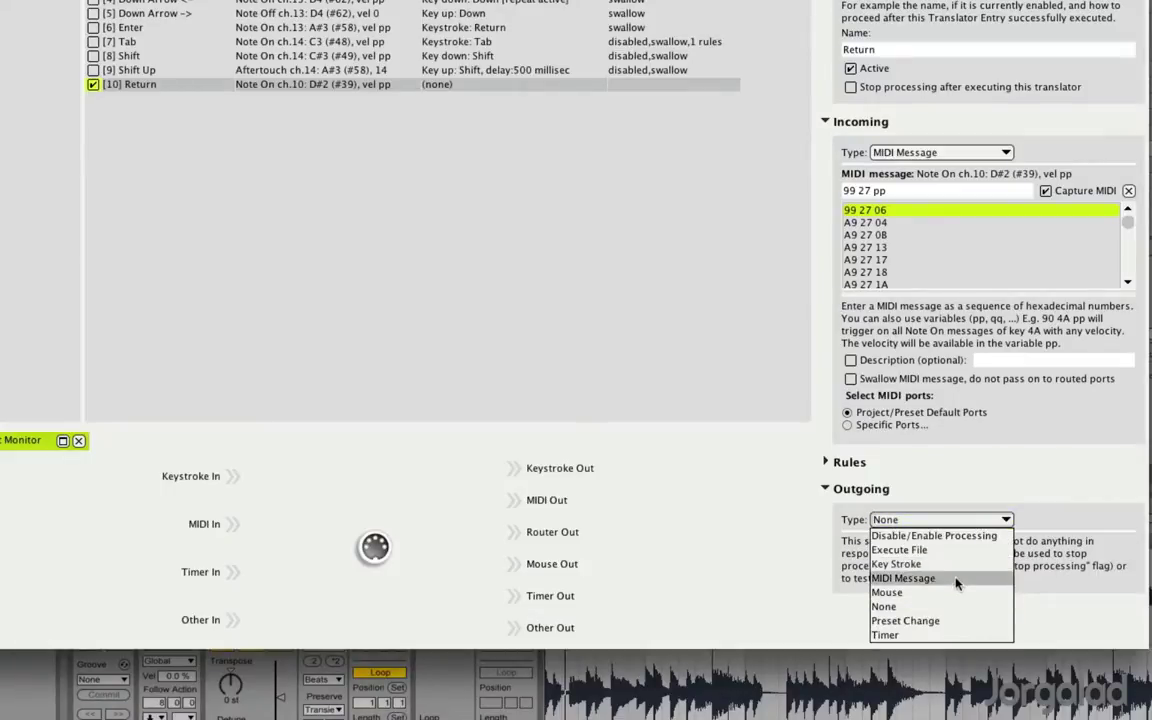
click(905, 564)
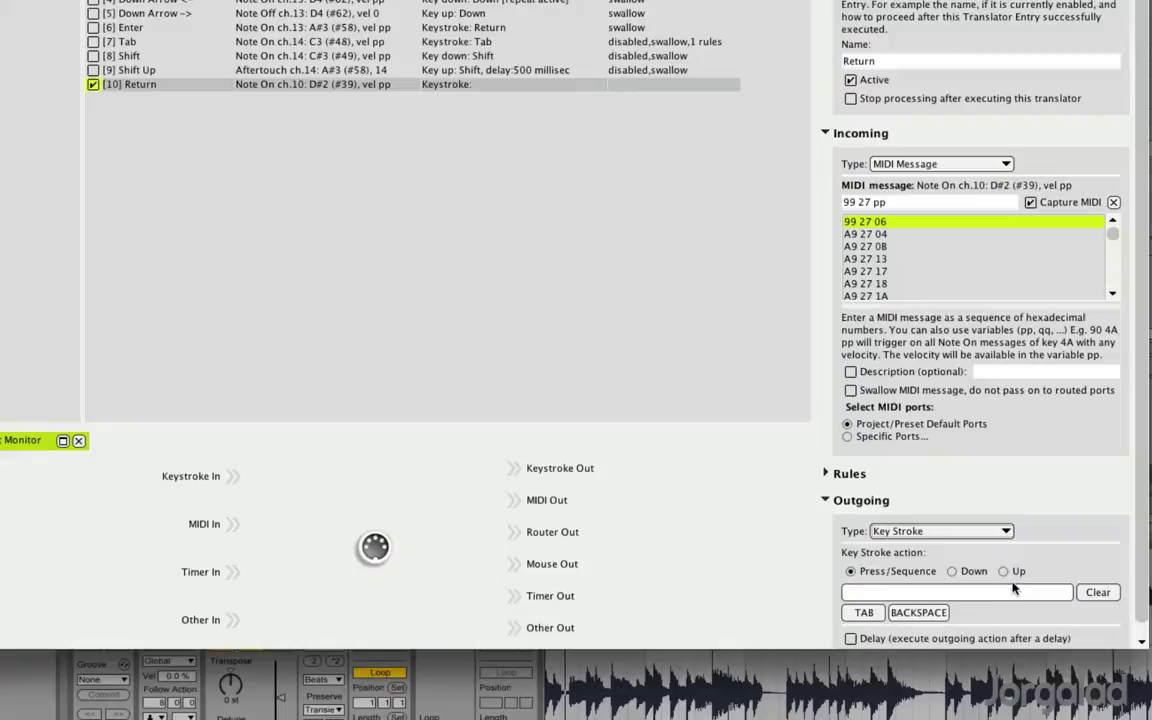
click(937, 576)
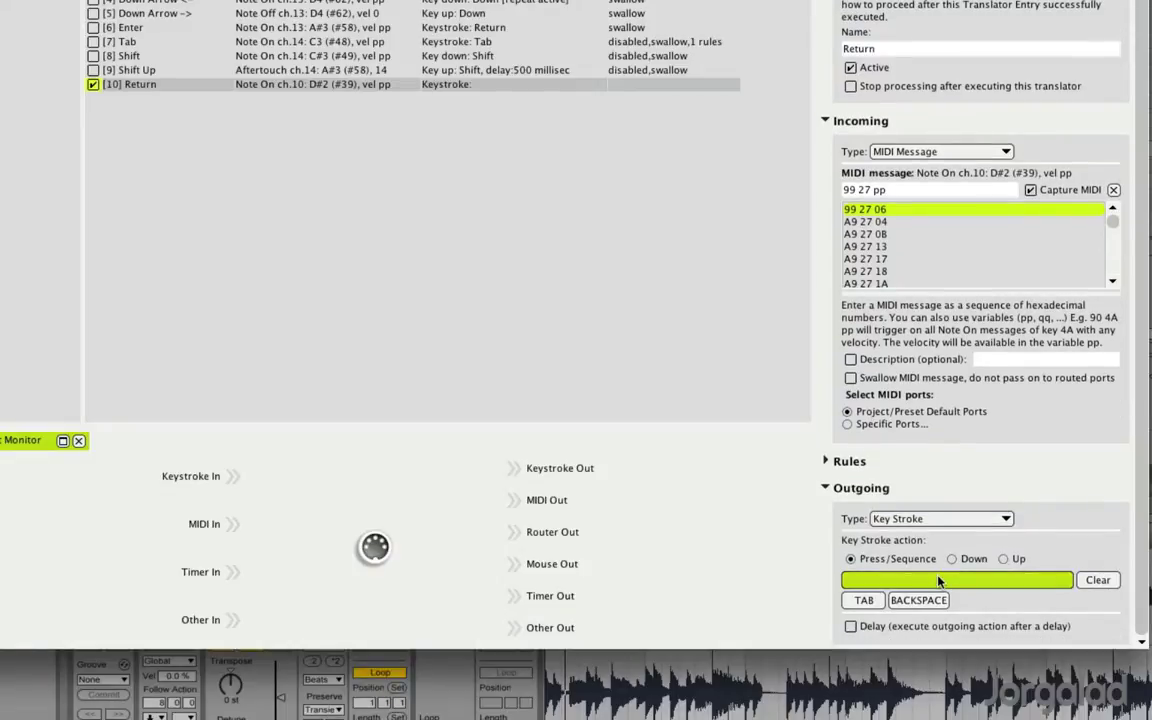
key(Return)
- Glance at the Shift Up translator, then reselect the Return translator
click(368, 85)
key(Up)
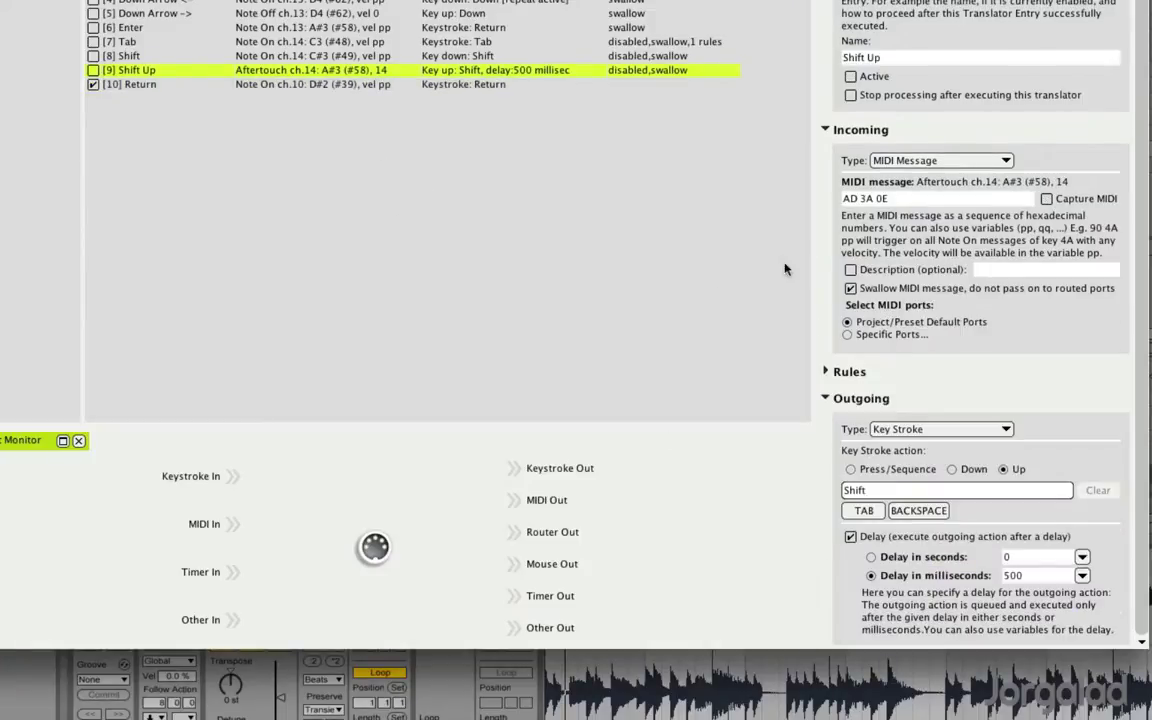
click(485, 83)
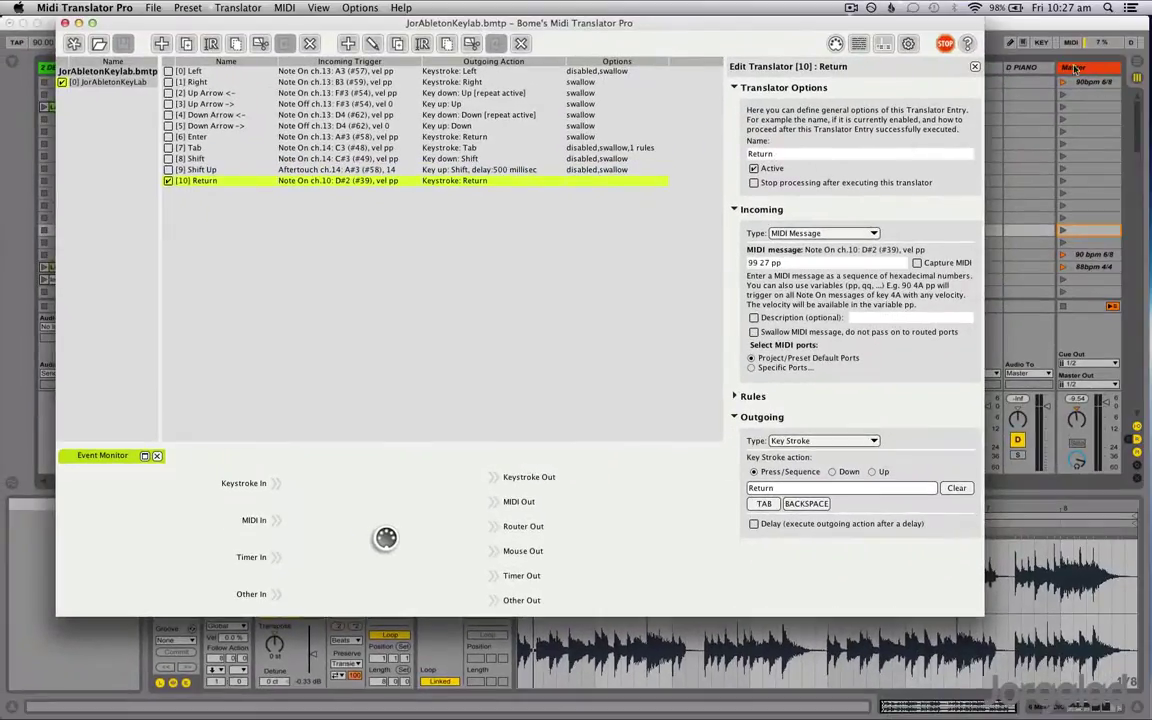
- Switch to Ableton Live and select several clip slots in the FX track
click(1074, 68)
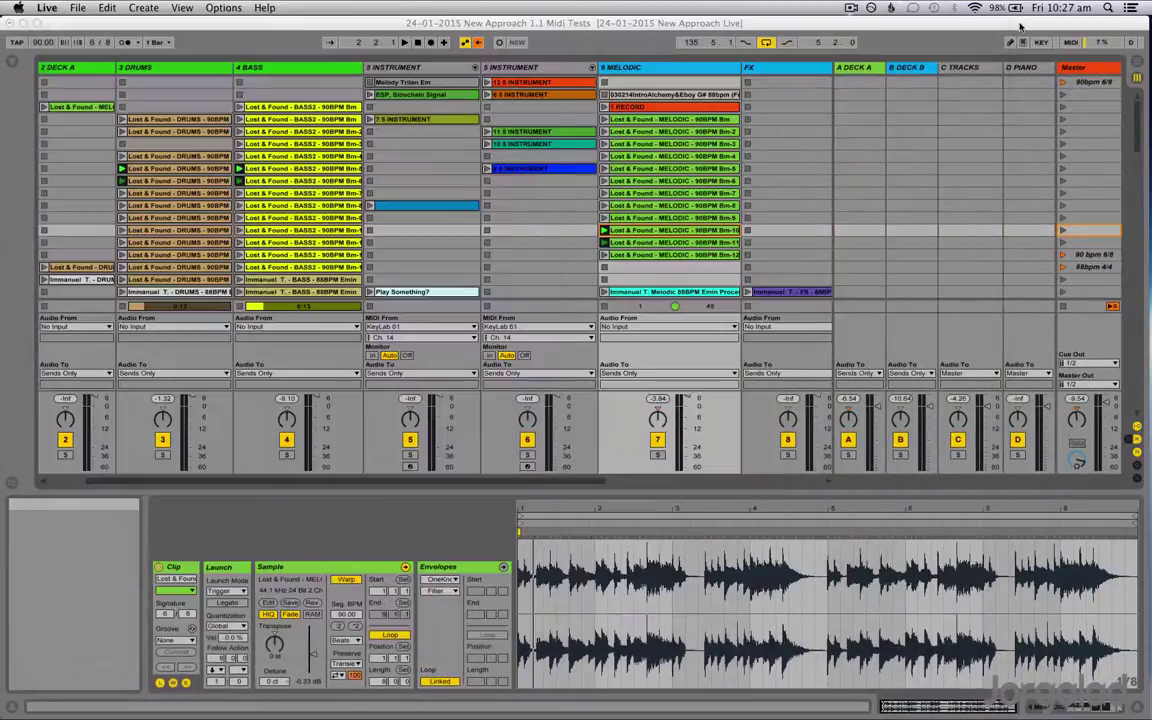
click(758, 218)
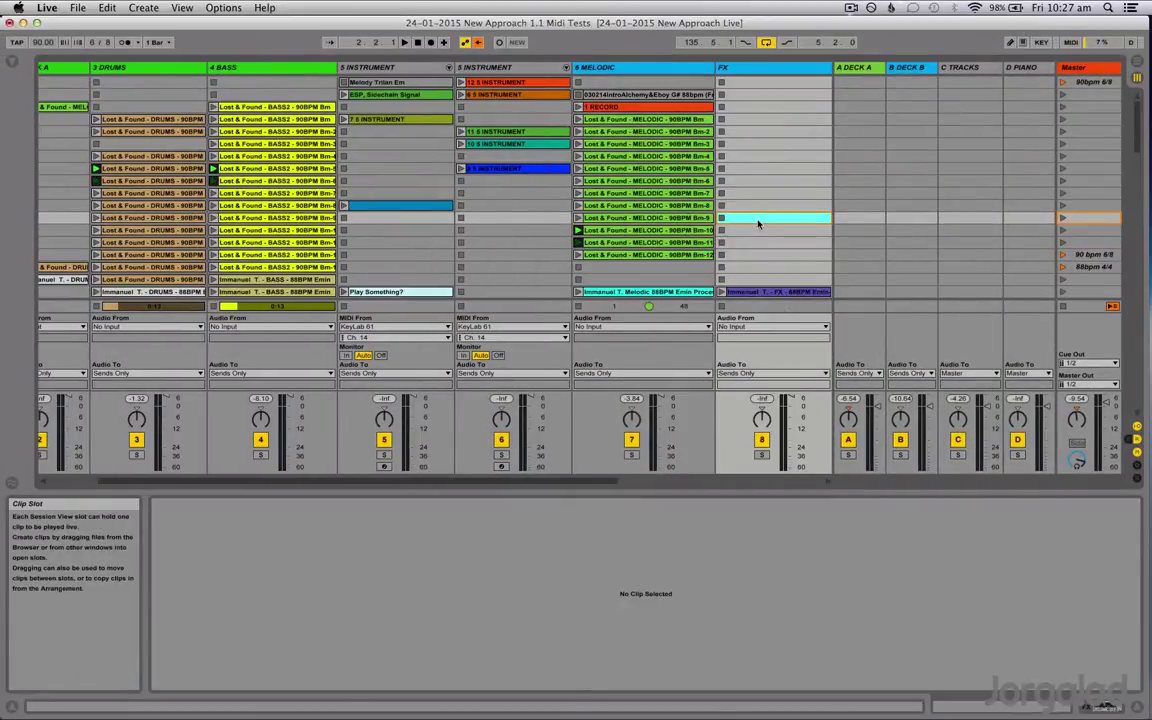
click(749, 192)
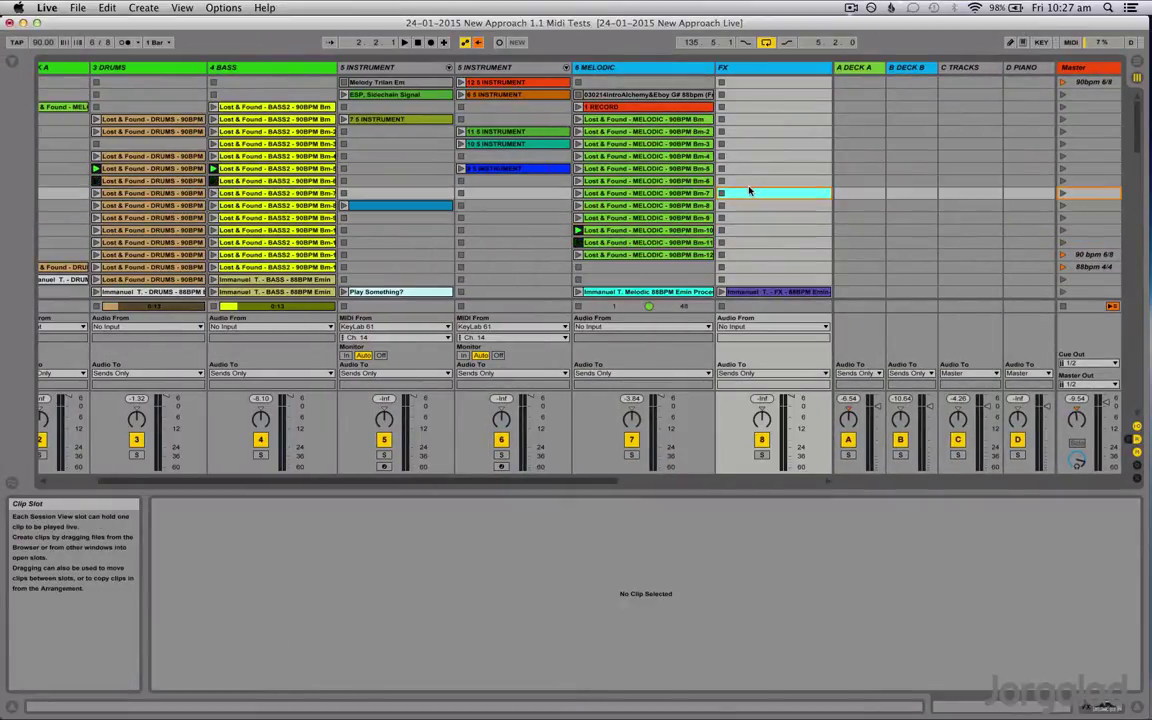
click(786, 144)
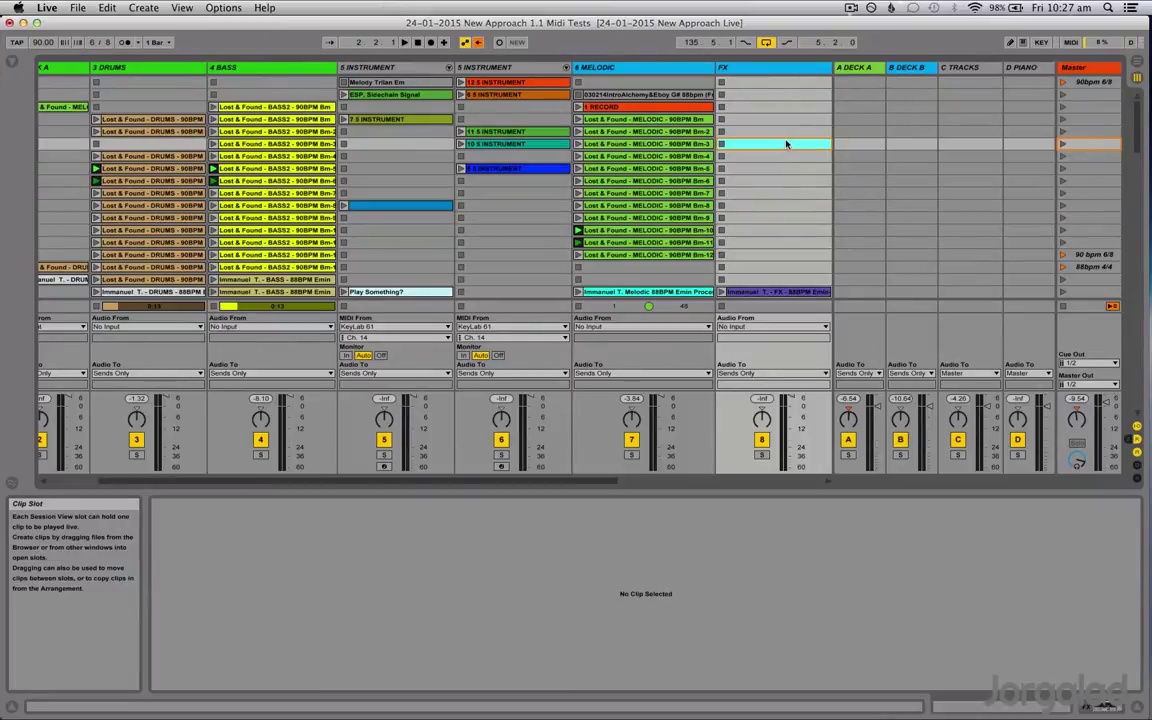
click(794, 107)
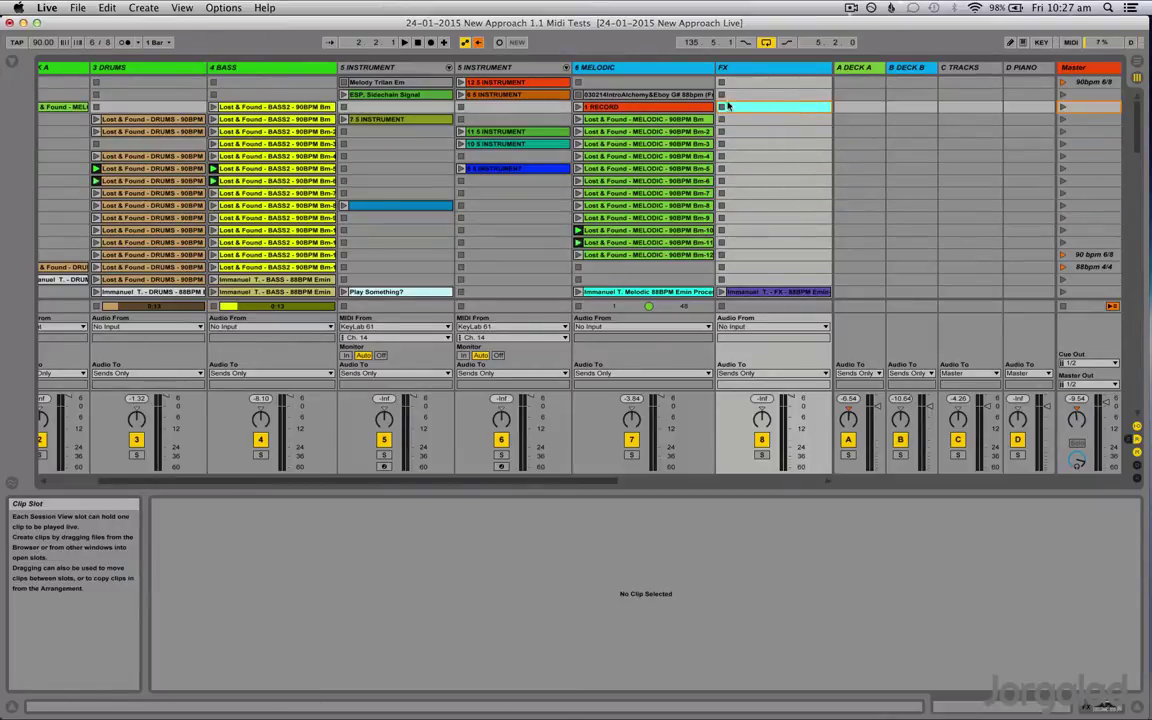
- Launch MELODIC Bm-7, select Bm-11, Bm-9, Bm-6 and scene 2, then return to MIDI Translator Pro
click(577, 194)
click(577, 194)
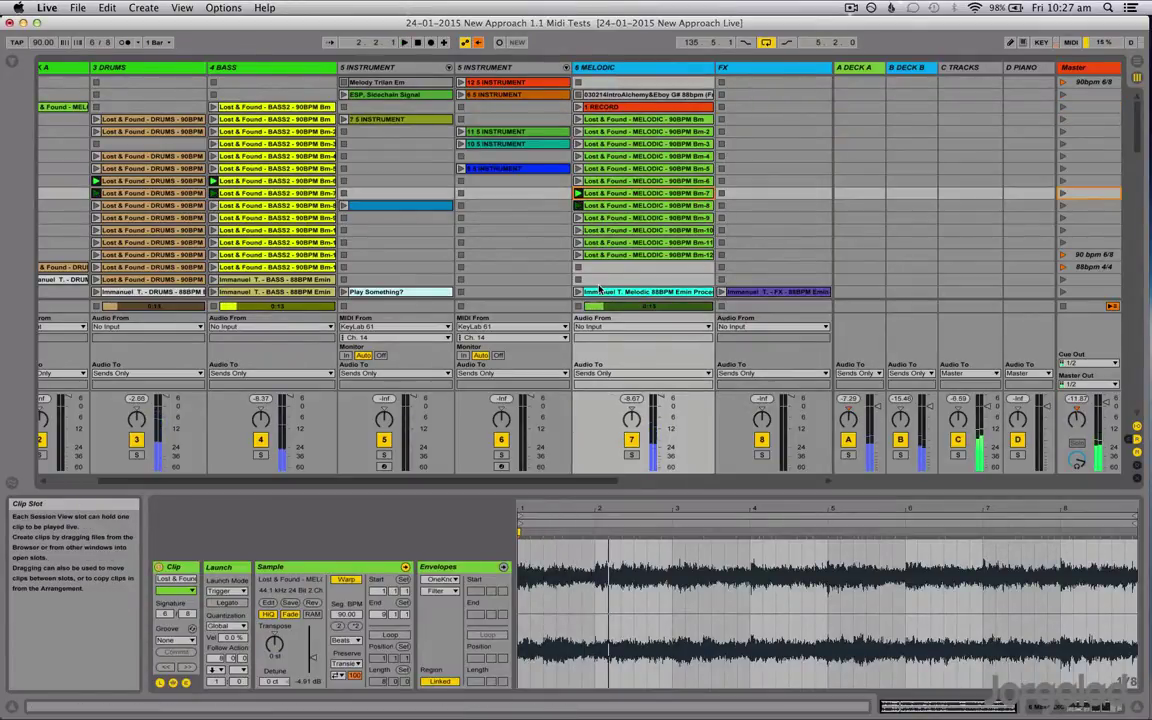
click(677, 242)
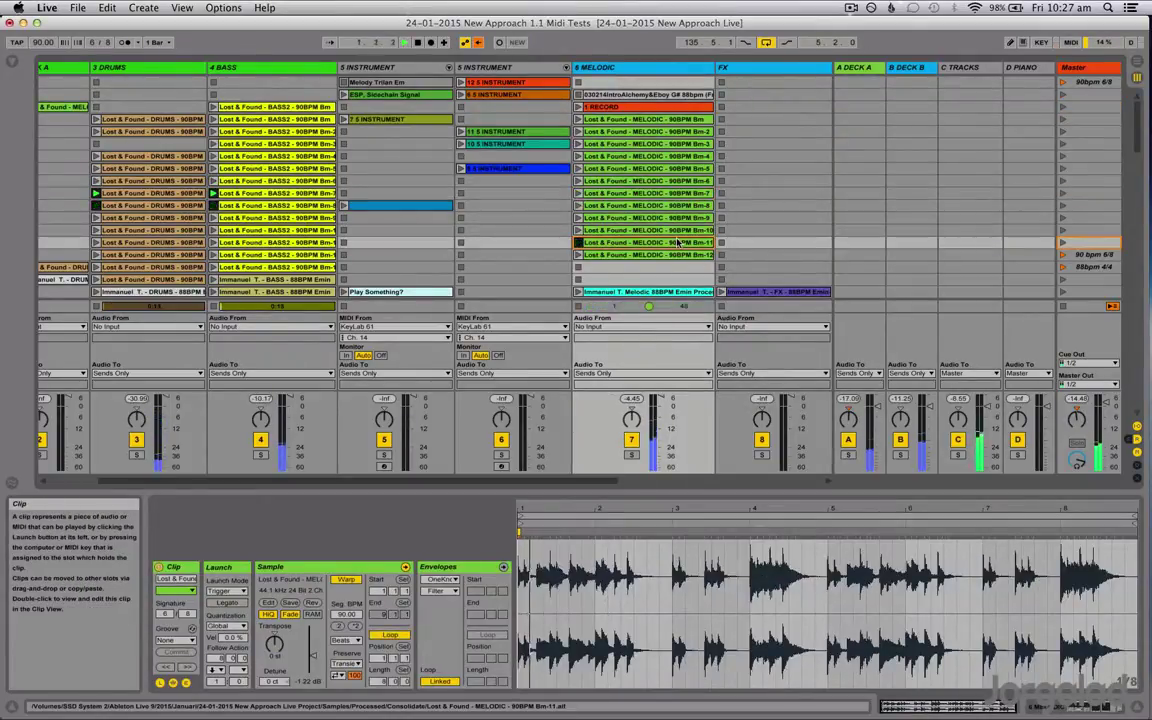
click(679, 217)
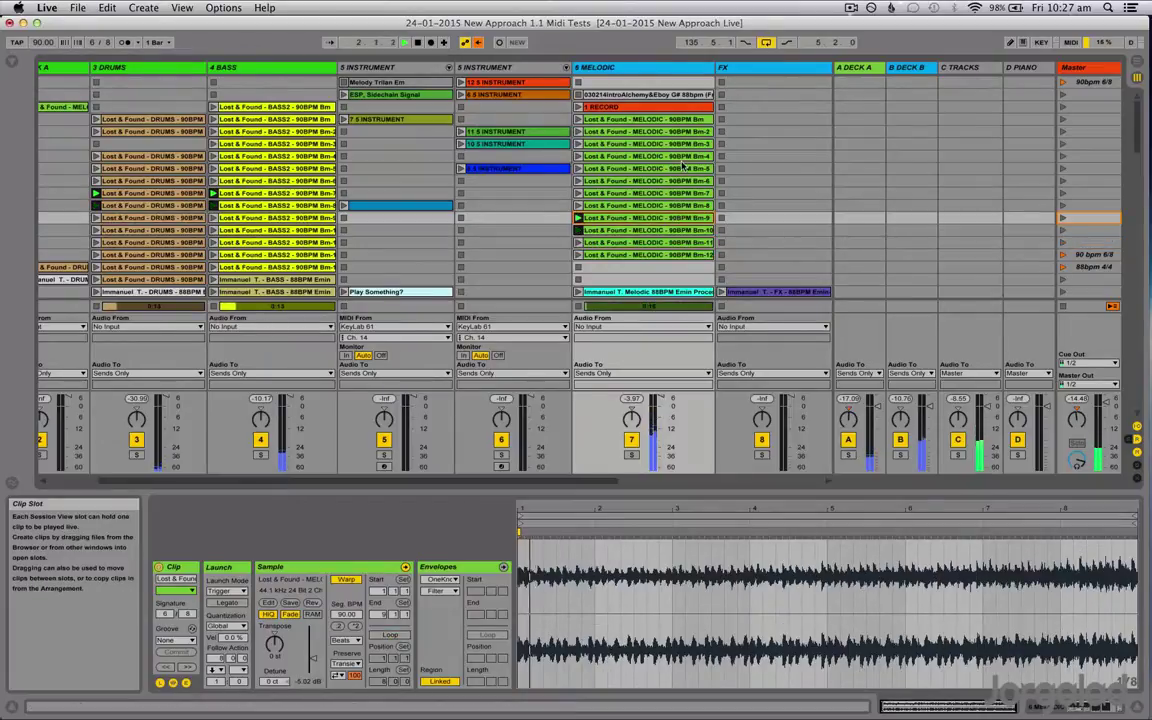
click(681, 170)
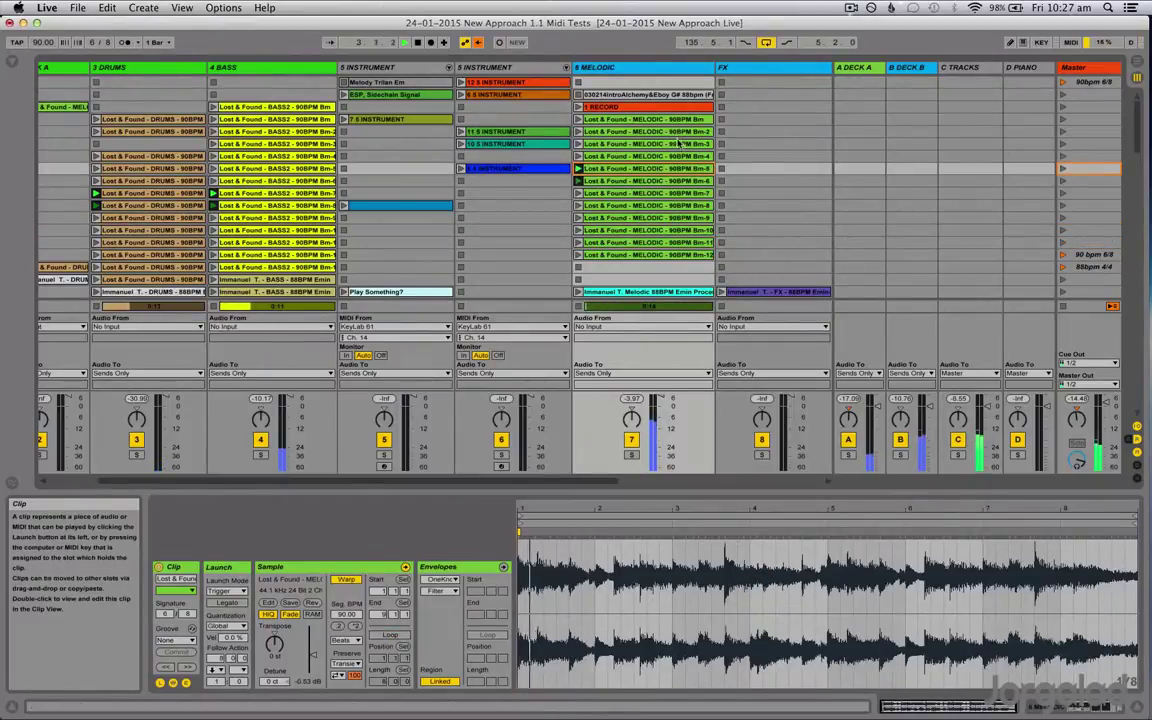
click(1081, 136)
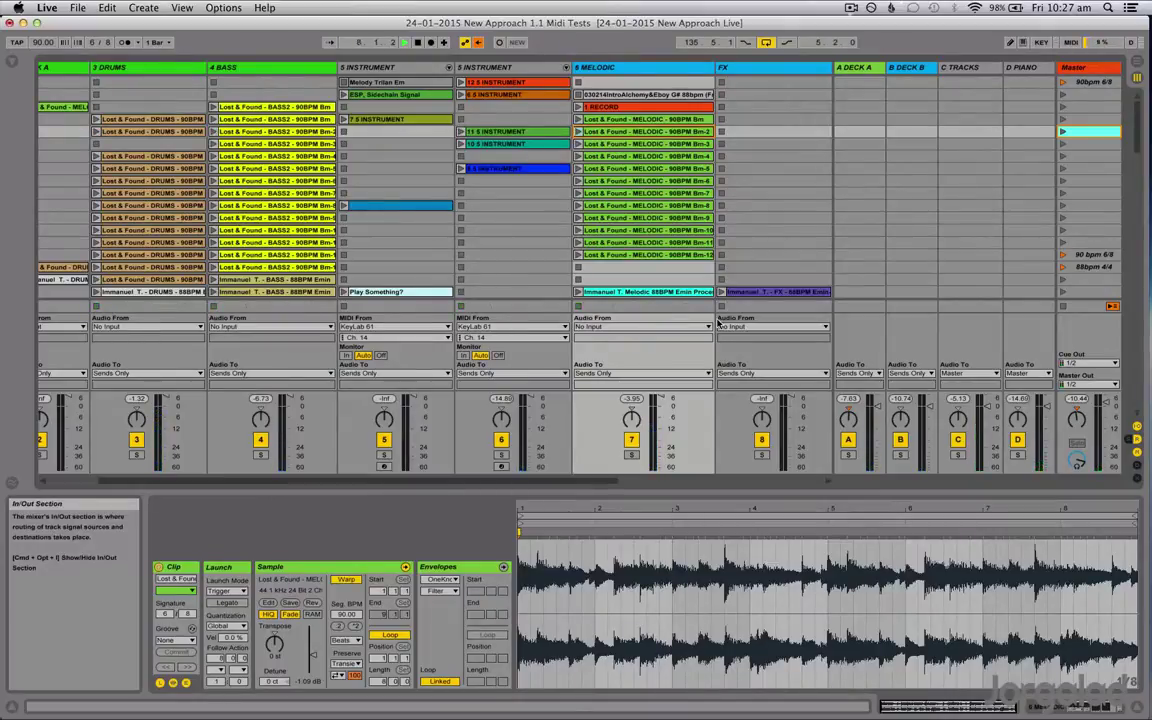
key(F3)
click(262, 475)
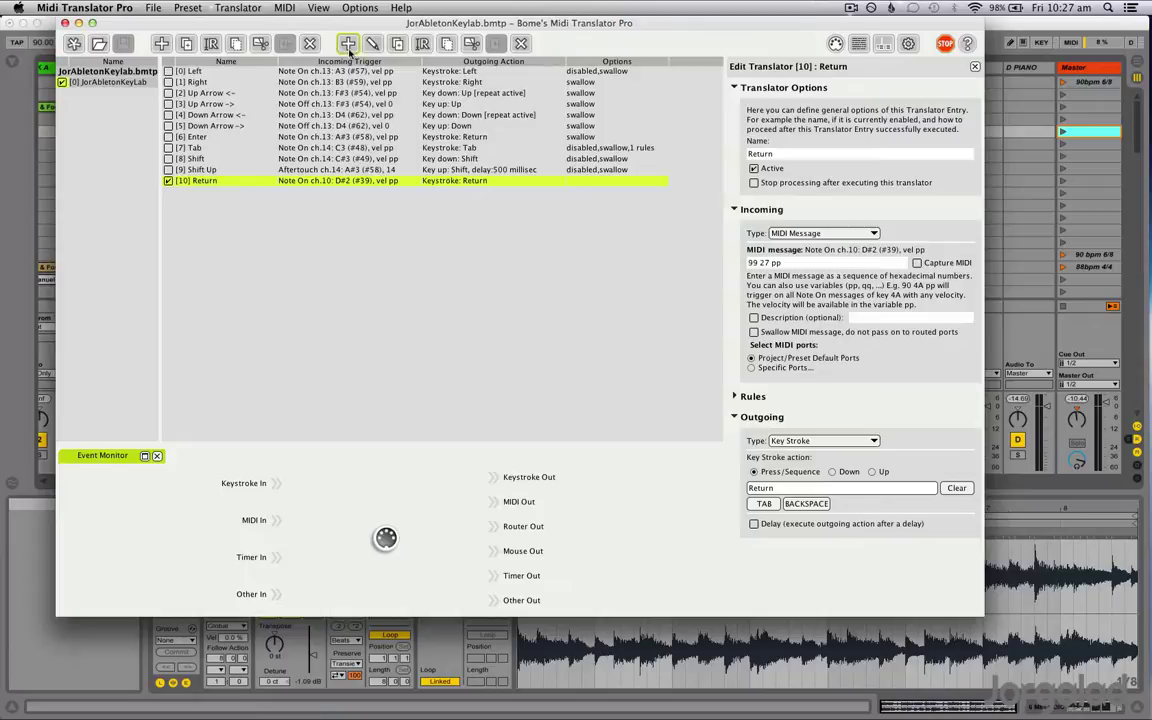
- Add a new translator and rename it 'Left Arrow'
click(349, 44)
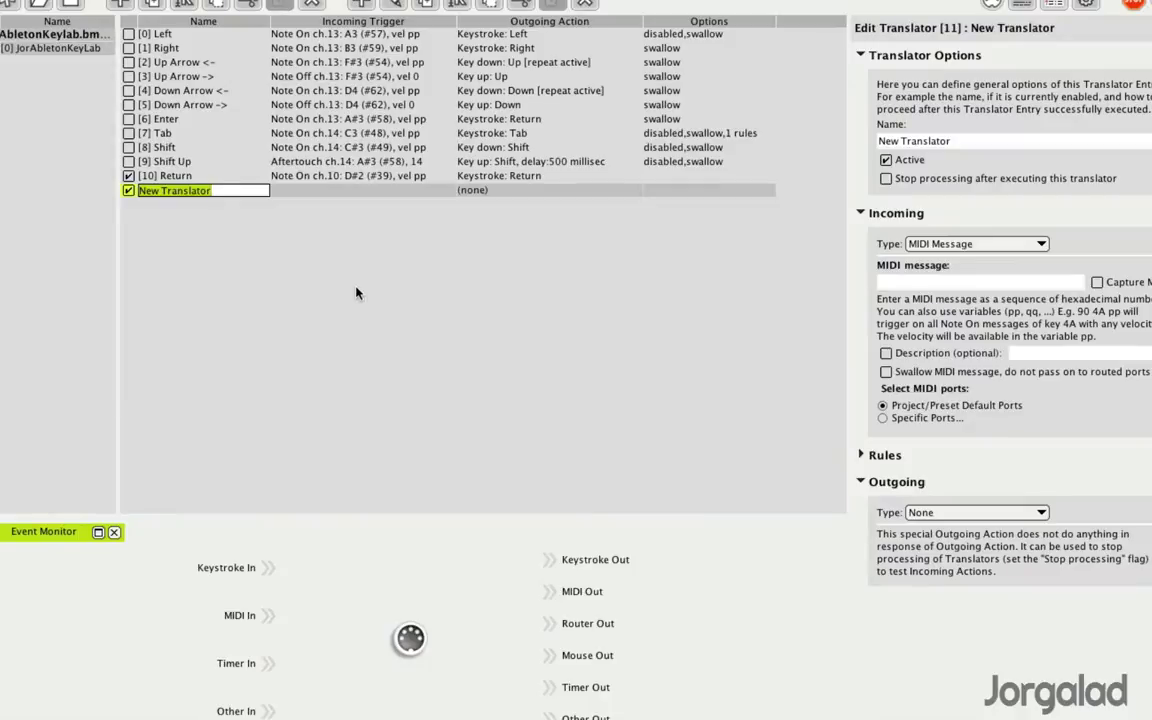
text(Left Arrow)
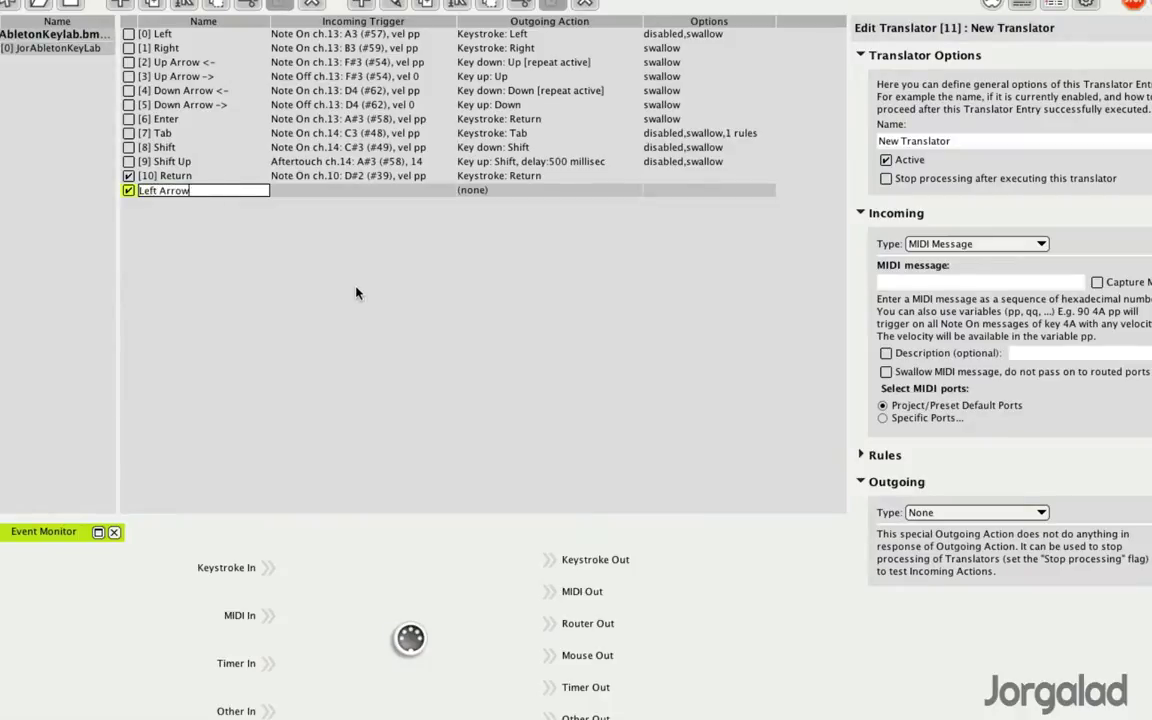
key(Return)
click(352, 161)
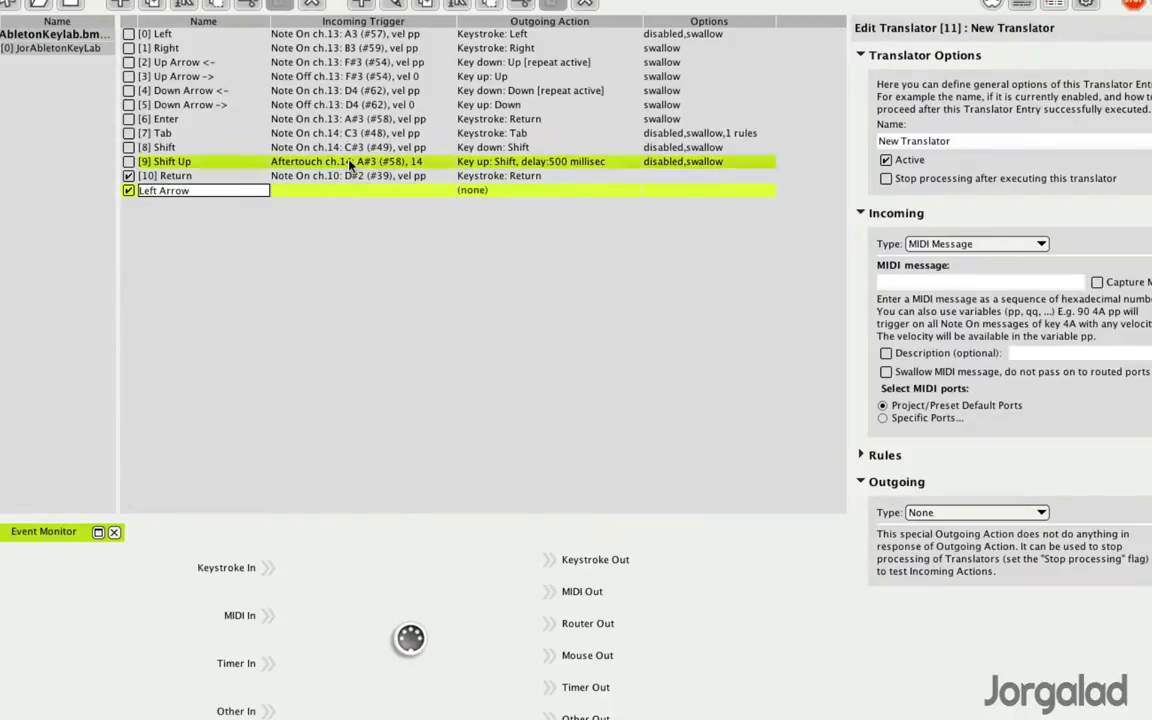
click(352, 190)
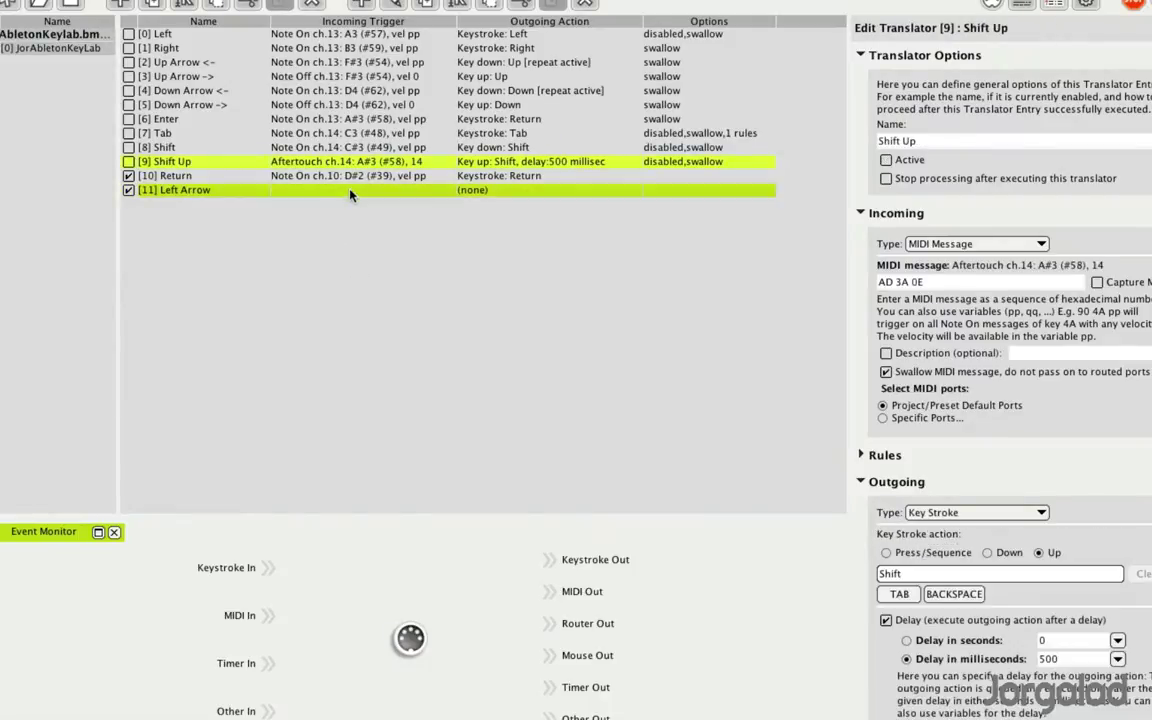
- Capture the pad's Note On ch.10 C2 as trigger, changing velocity to pp (99 24 pp)
click(1094, 284)
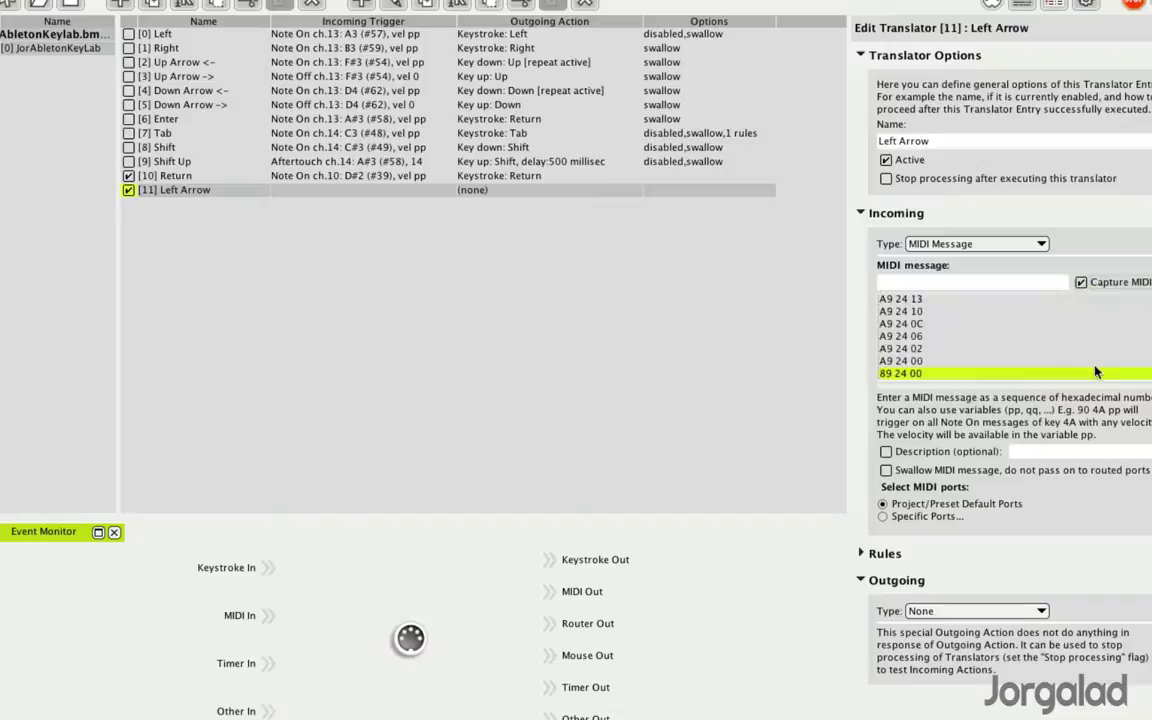
click(963, 314)
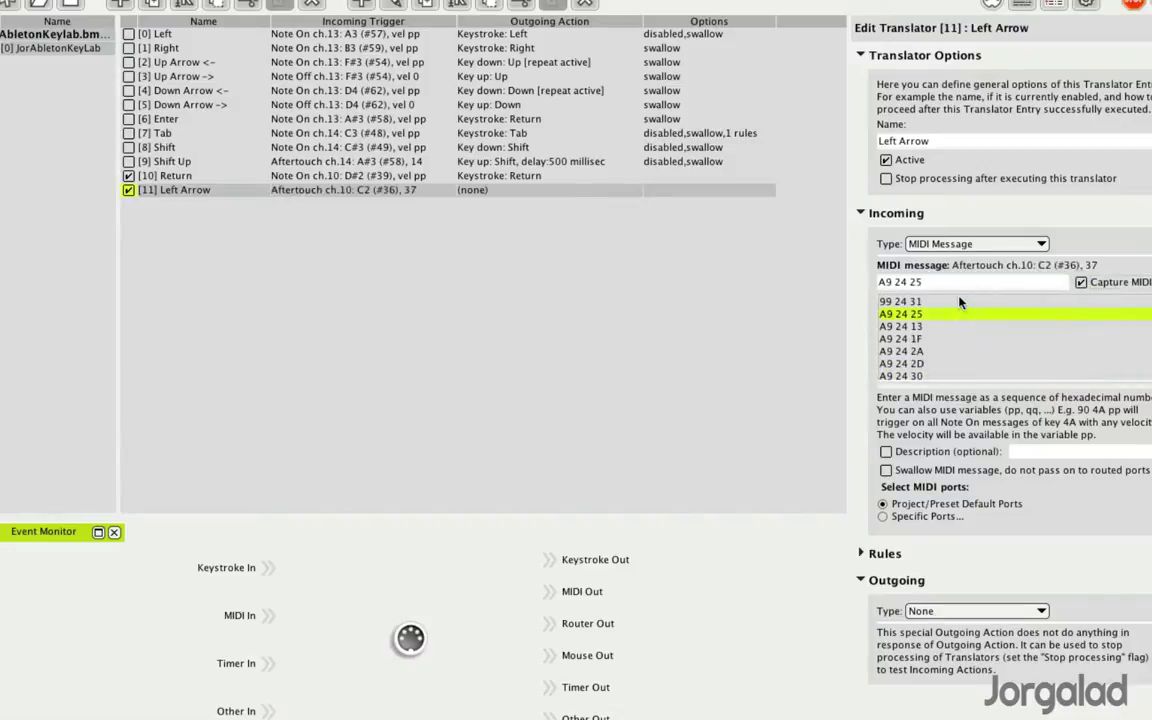
click(960, 302)
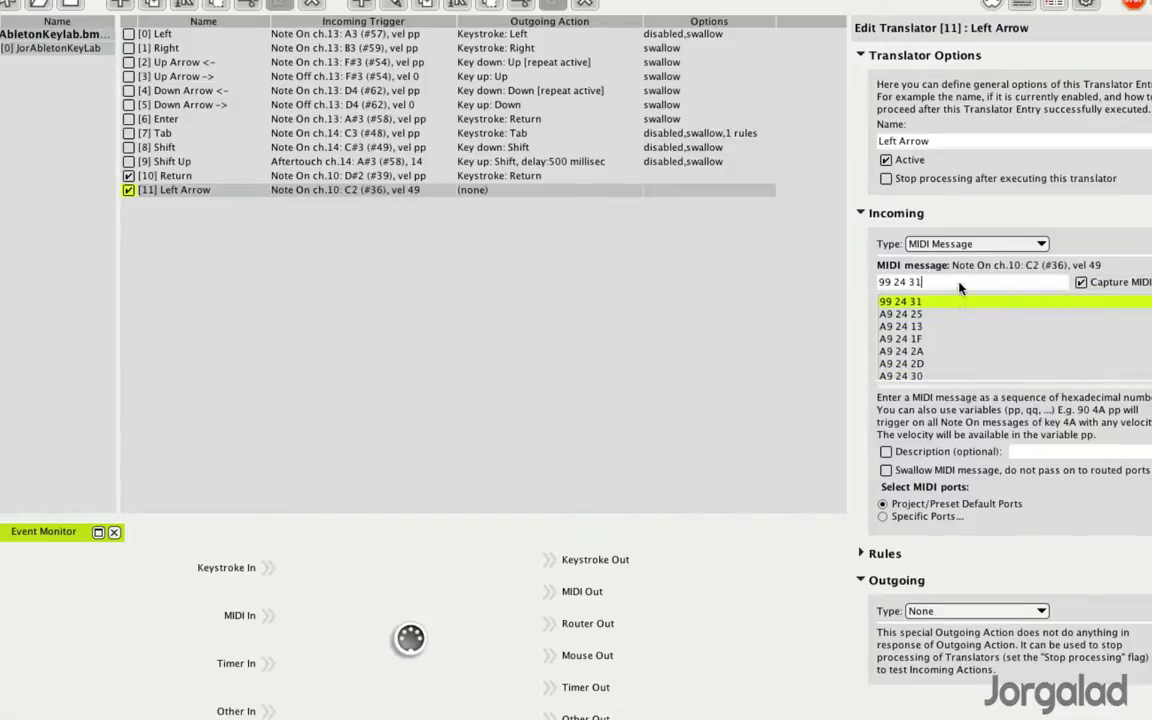
key(BackSpace)
key(BackSpace)
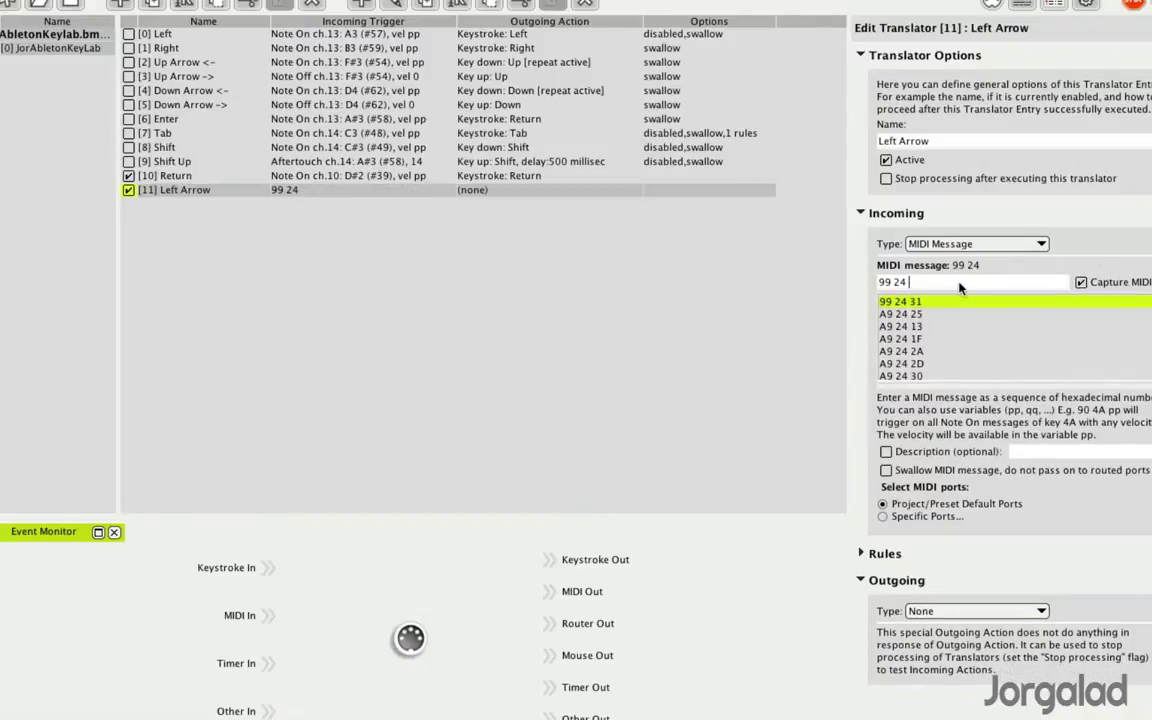
text(pp)
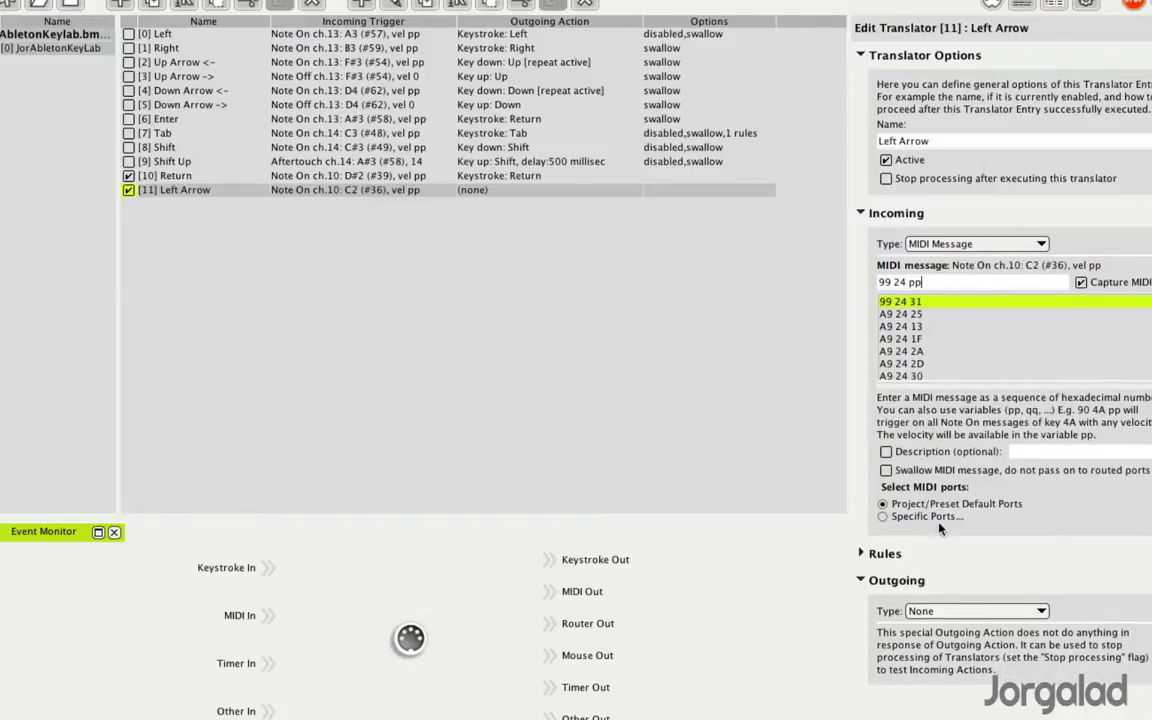
- Set Left Arrow's outgoing action to a Key Stroke of just Left
click(968, 611)
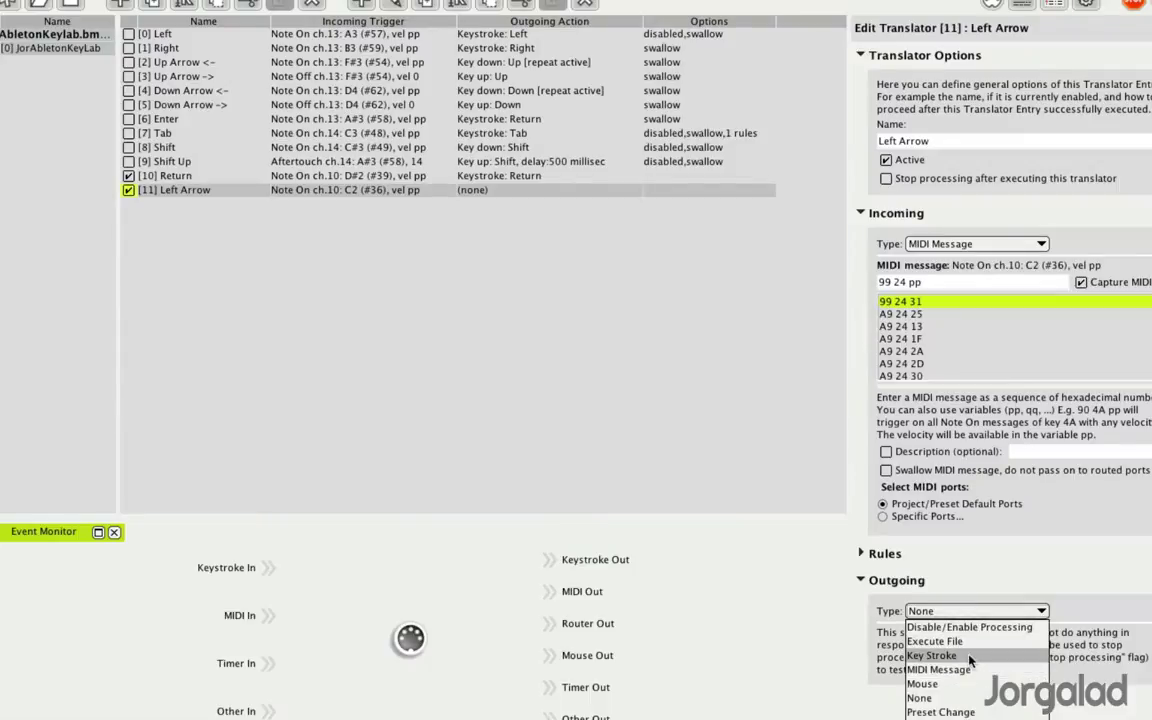
click(969, 656)
click(975, 685)
key(Left)
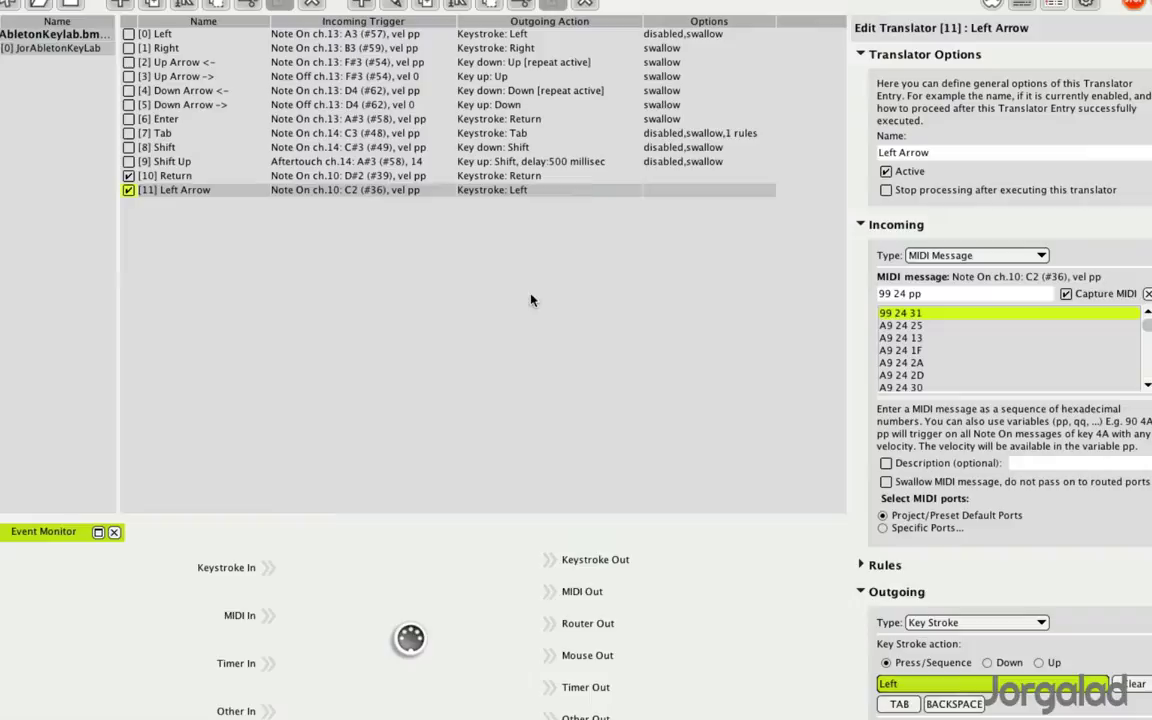
key(super+s)
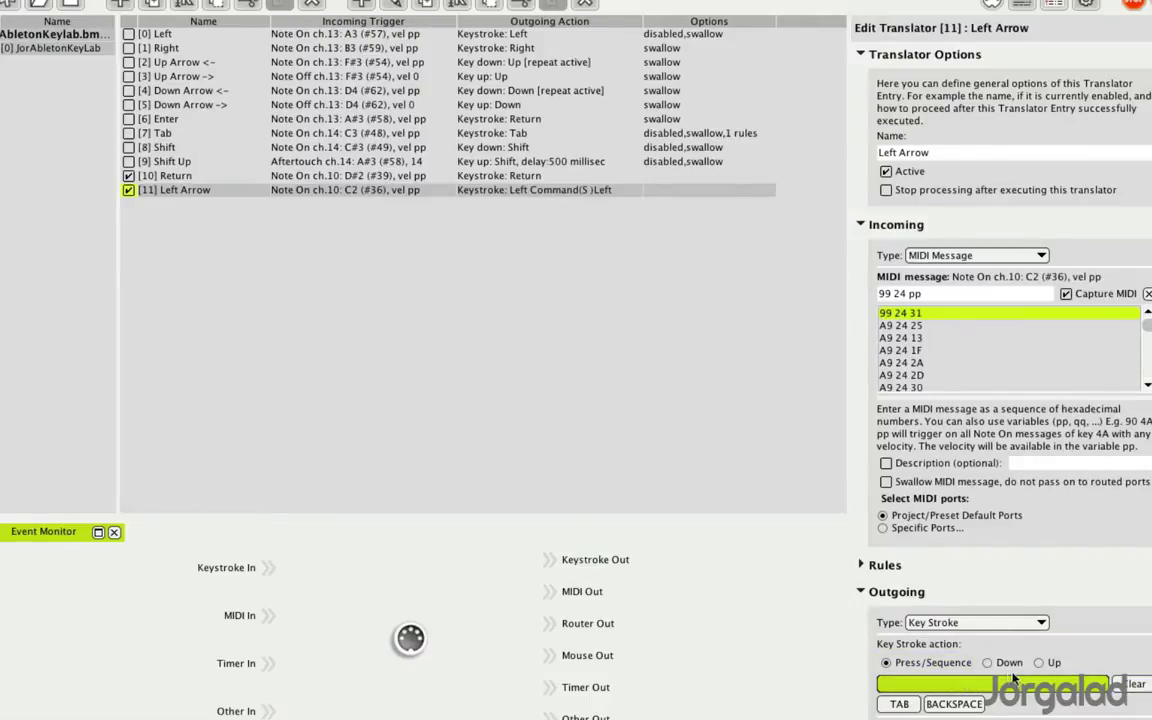
key(Left)
key(Left)
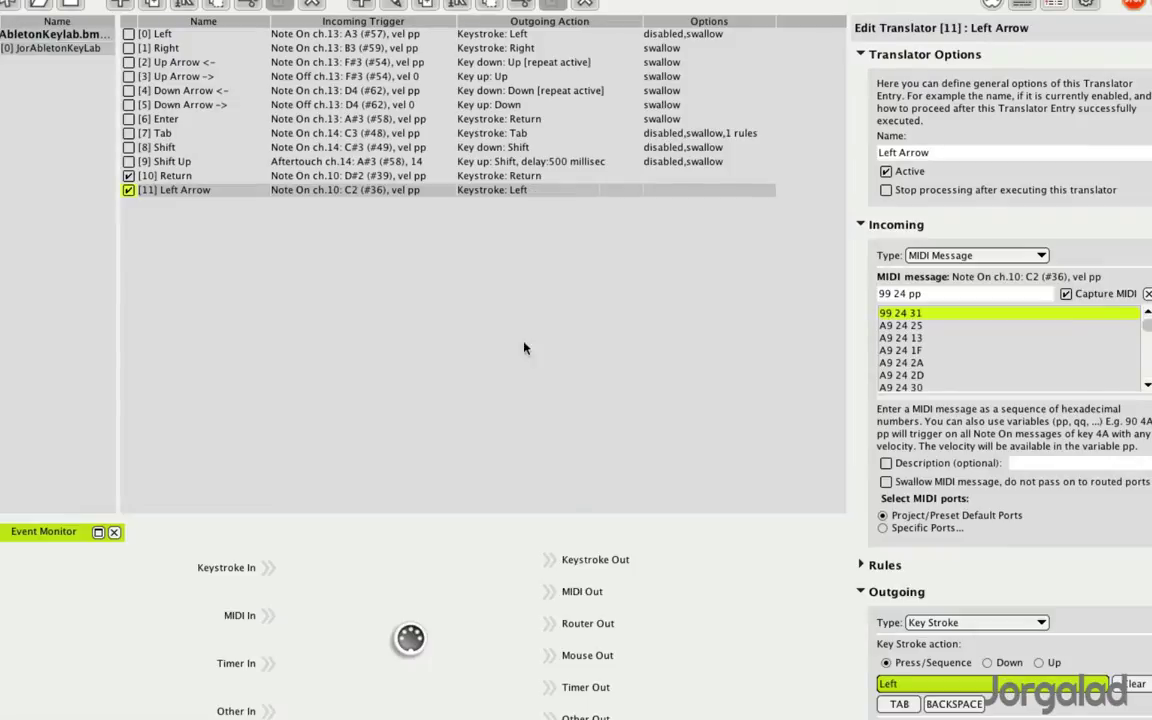
click(513, 177)
click(490, 189)
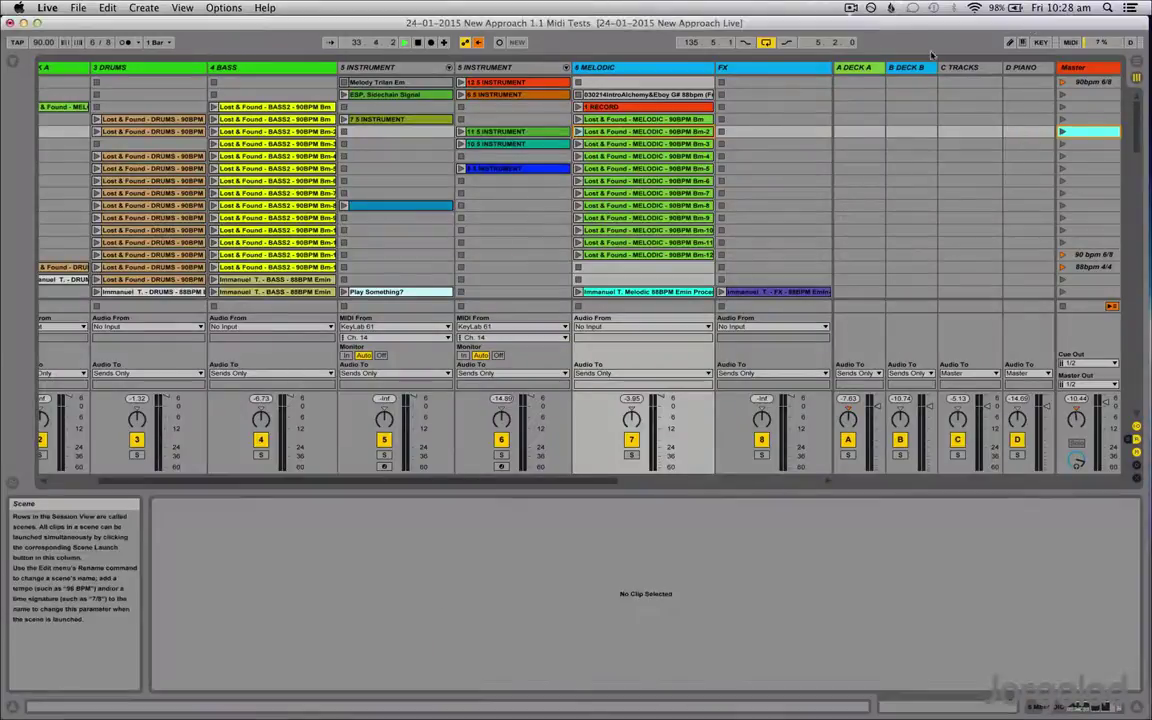
- In Session View, select empty clip slots and step the selection left with the pad
click(793, 218)
key(Left)
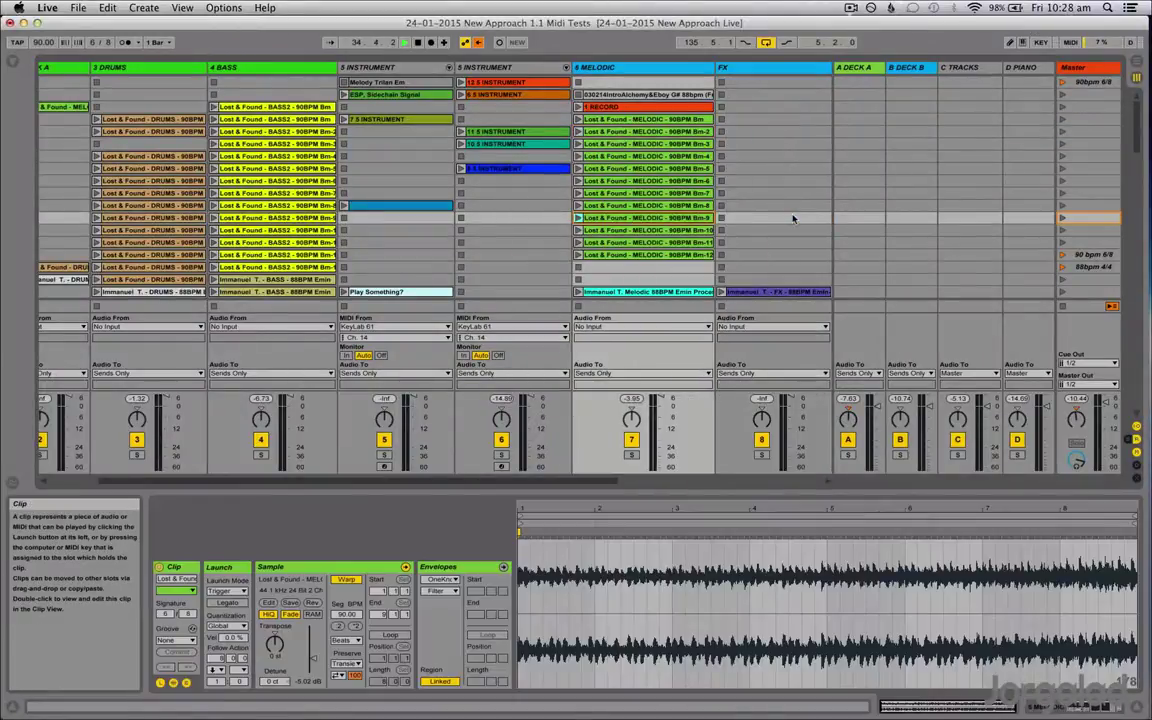
key(Left)
key(Left)
key(Left)
key(Left)
key(Left)
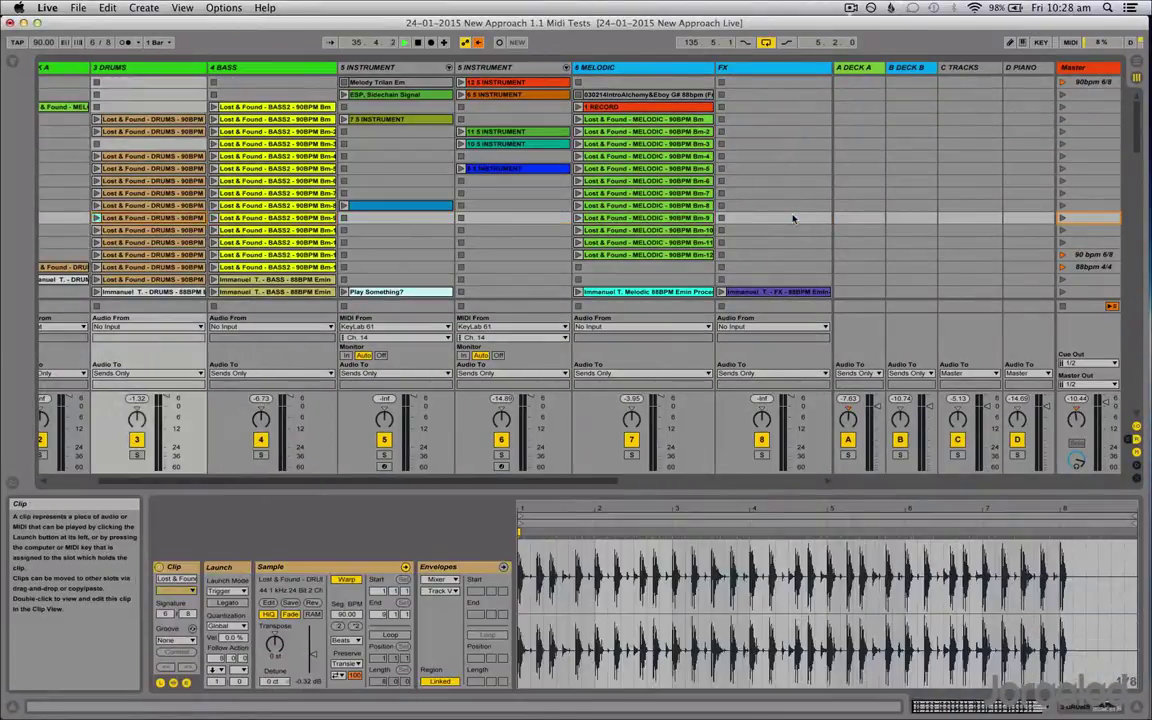
scroll(853, 202, right, 5)
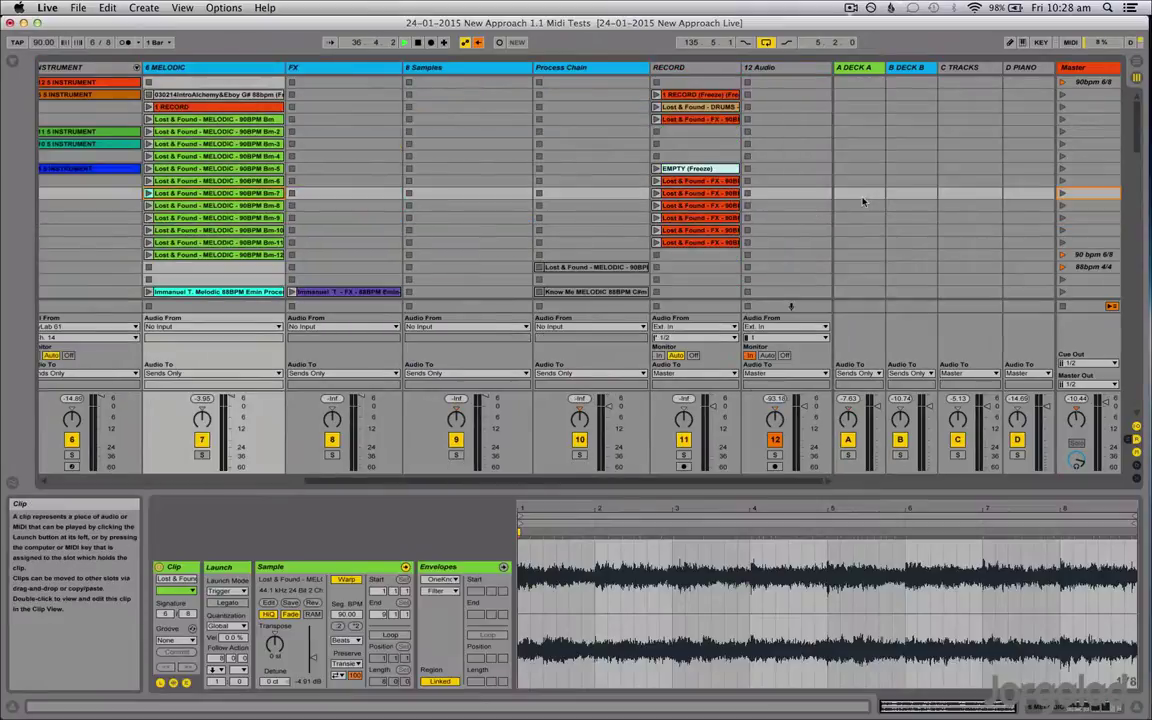
click(620, 196)
key(Left)
key(Left)
key(Left)
click(620, 197)
key(Left)
key(Left)
key(Left)
key(Left)
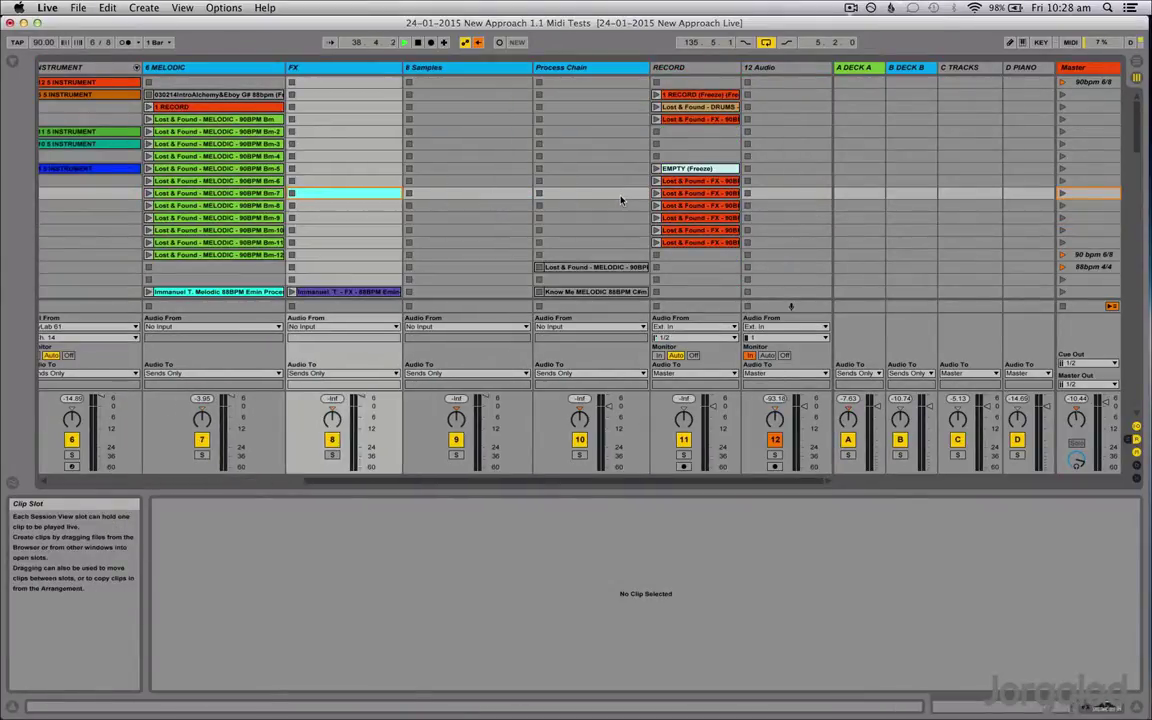
click(601, 199)
key(Left)
key(Left)
key(Left)
key(Left)
key(Left)
key(Left)
key(Left)
key(Left)
key(Left)
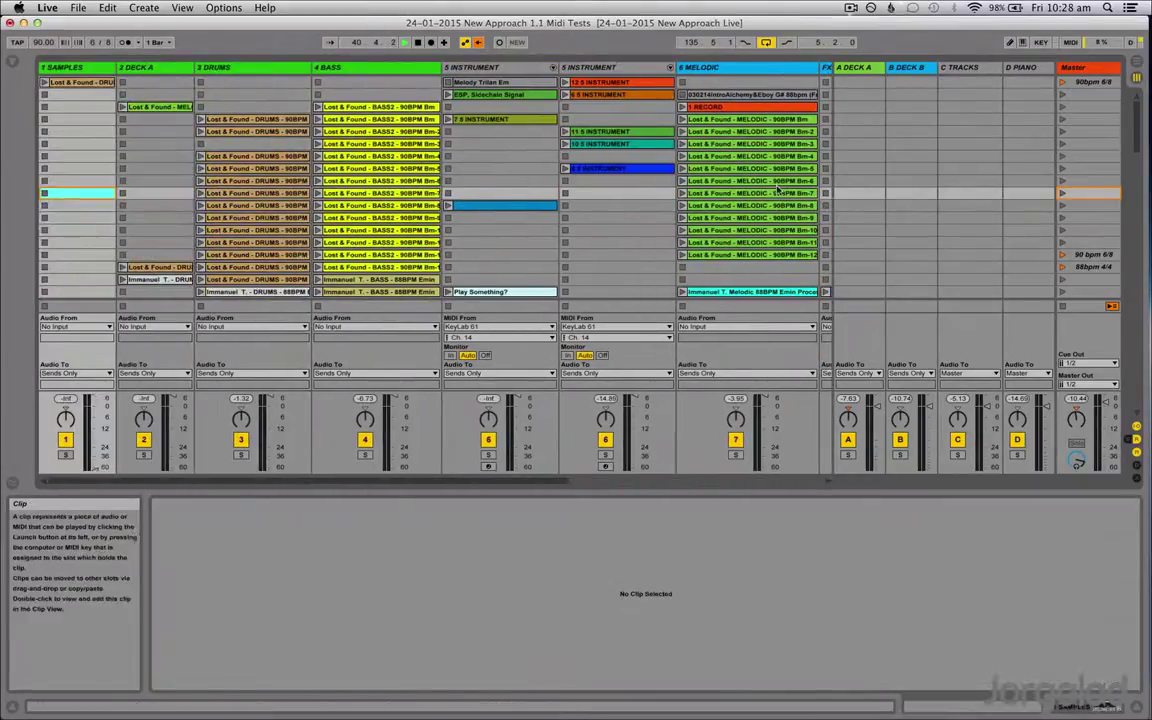
- Step from the MELODIC Bm-6 clip left and right, then return to MIDI Translator Pro
click(777, 183)
key(Left)
key(Left)
key(Left)
key(Left)
key(Left)
key(Left)
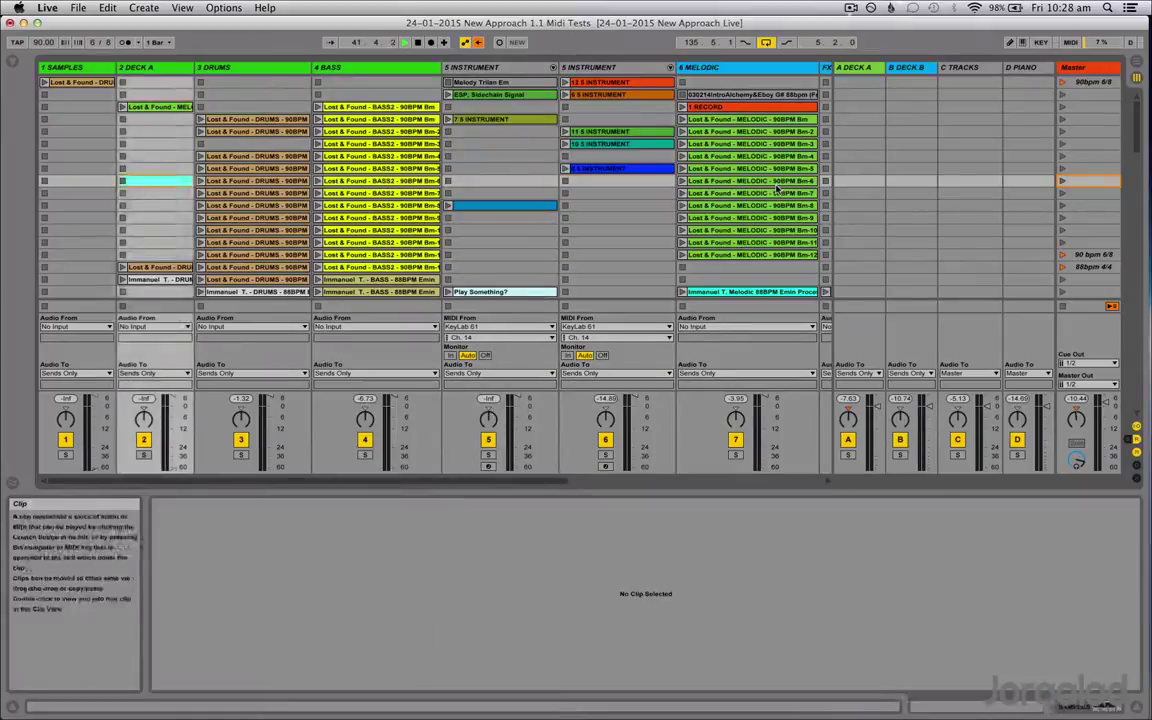
key(Right)
key(Right)
key(Right)
key(Right)
key(Right)
key(Right)
key(Right)
key(Right)
key(Right)
key(Right)
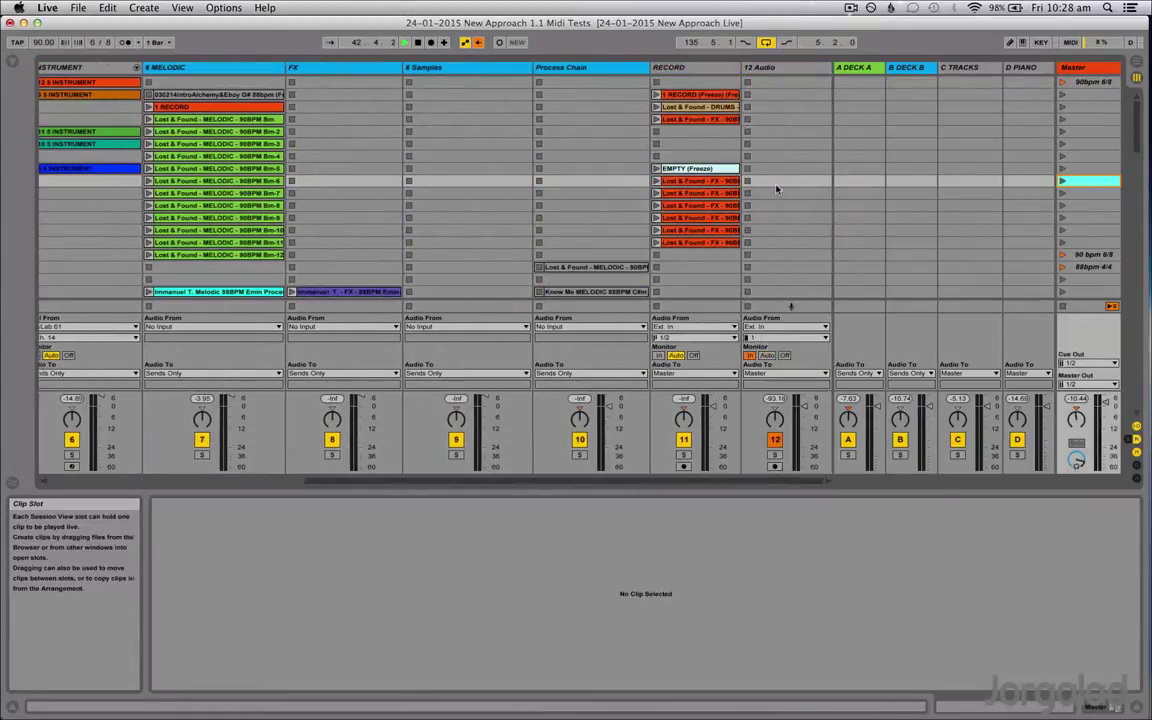
key(Left)
key(Left)
key(Left)
key(Left)
key(Left)
key(Left)
key(Left)
key(Left)
key(Left)
key(Left)
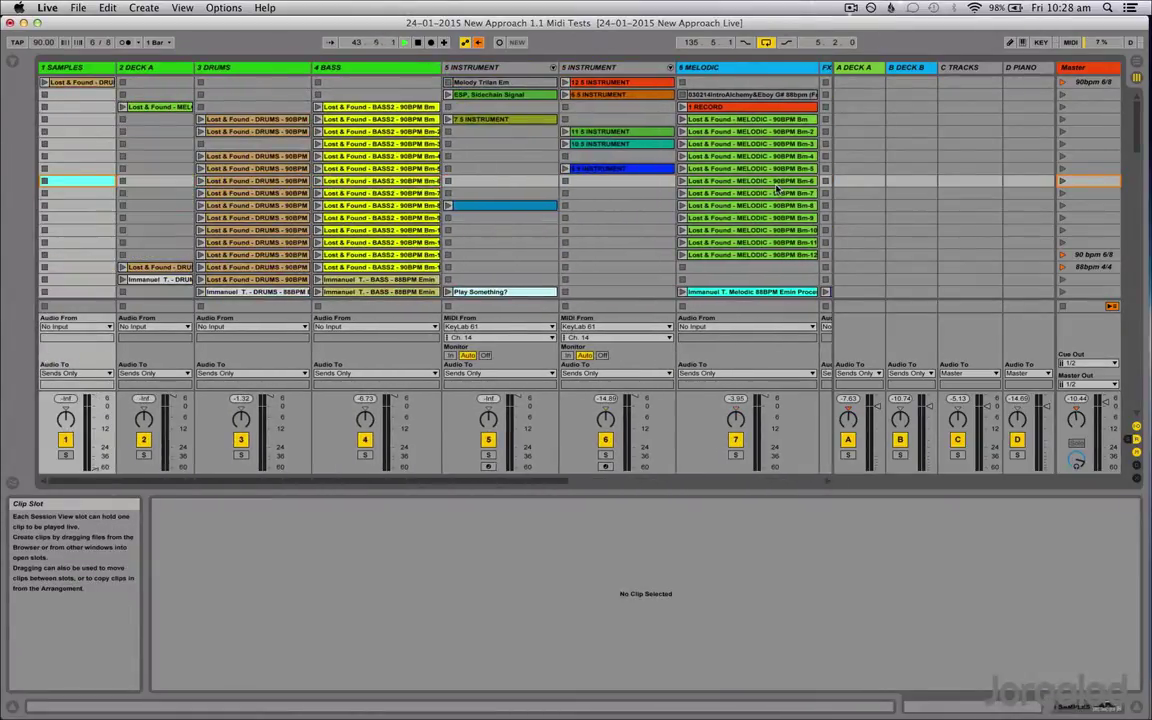
key(ctrl+Up)
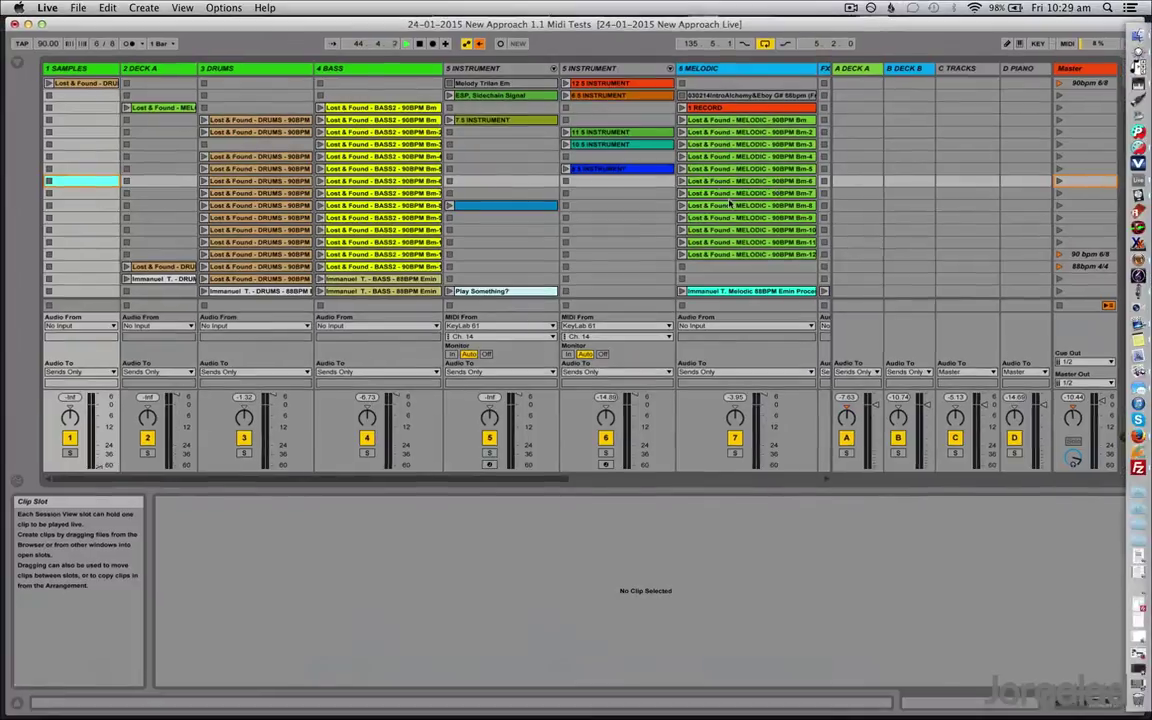
click(309, 495)
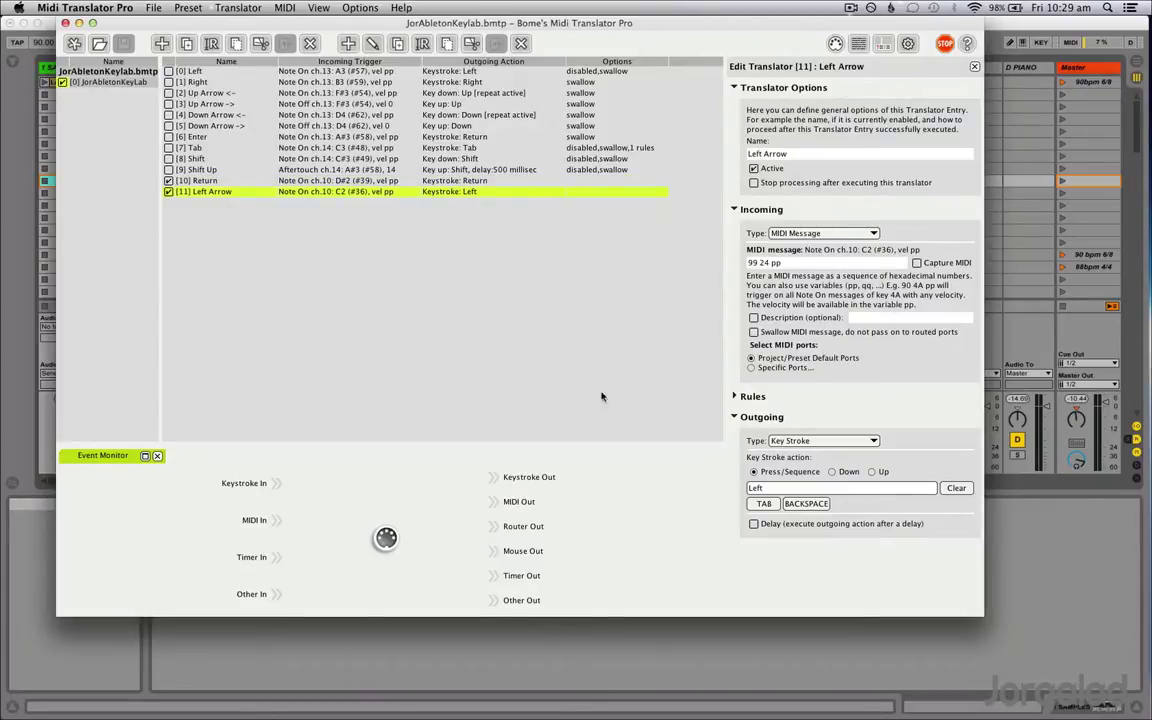
- Make Left Arrow's output a repeating key-down of S instead of Left
click(789, 473)
click(845, 472)
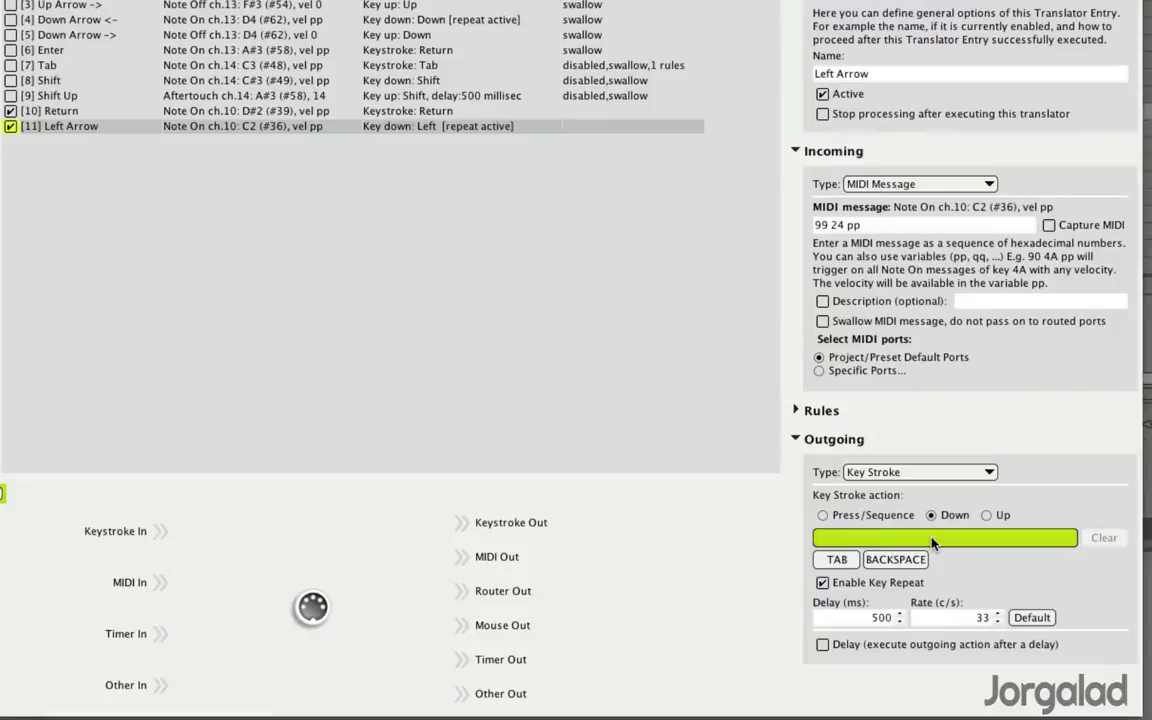
key(Left)
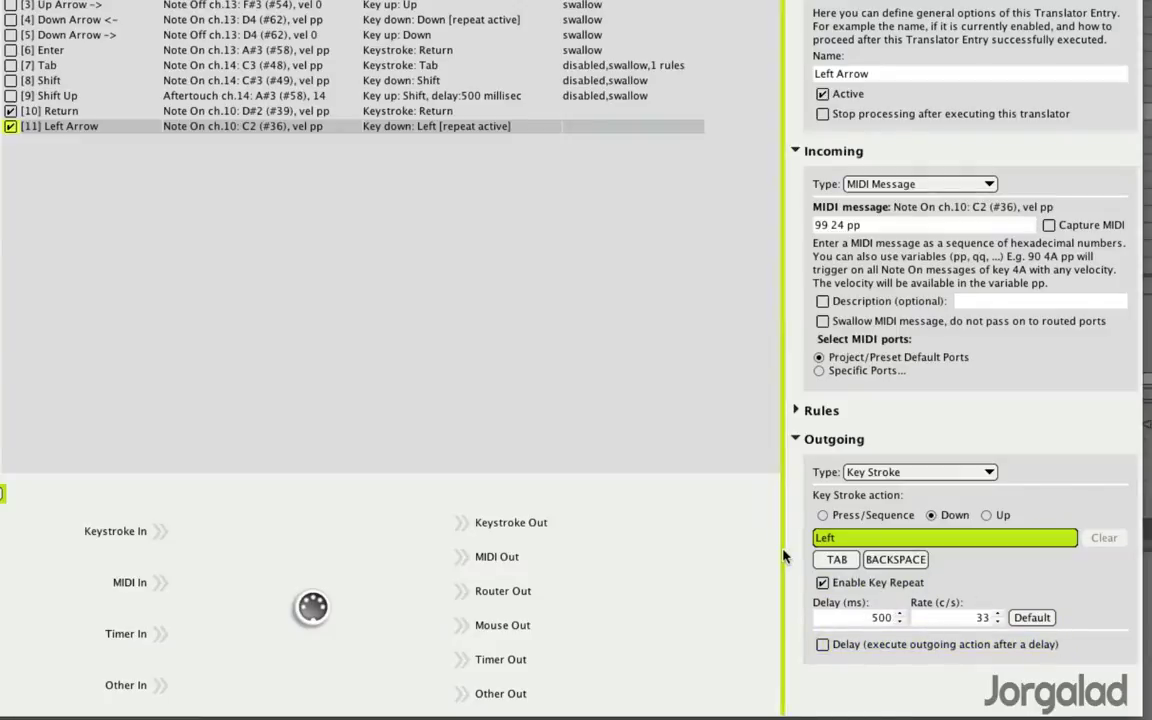
key(s)
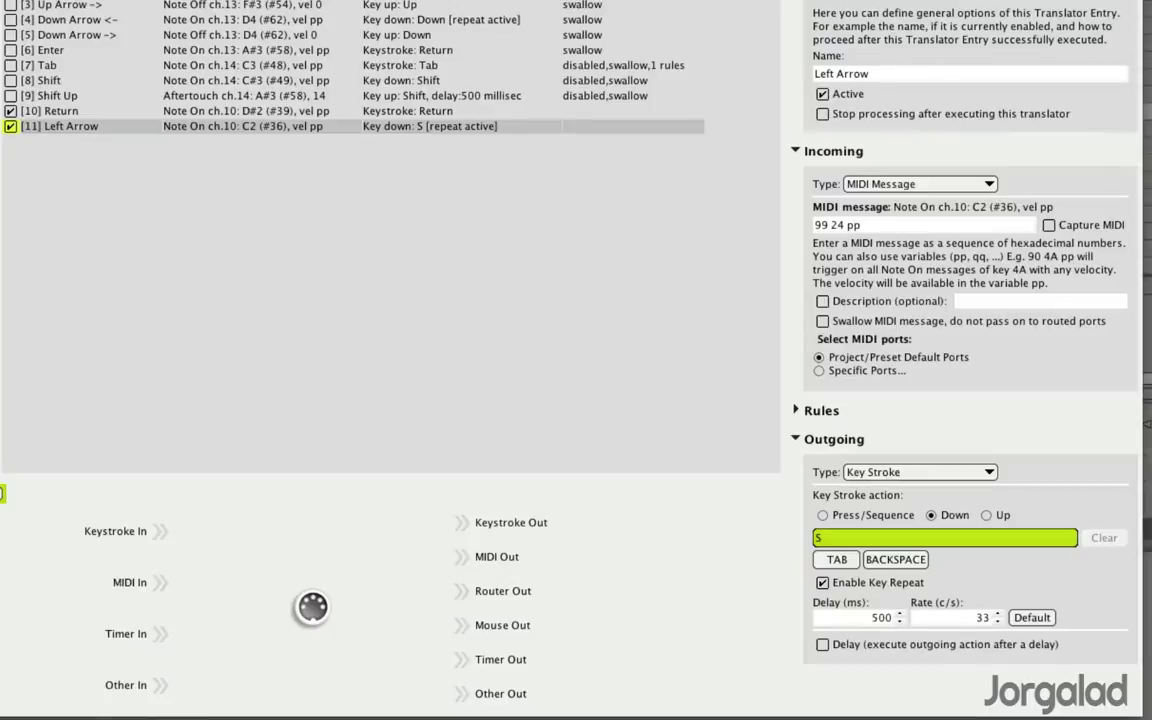
- Add a new translator below Left Arrow and name it 'Left Arrow Up'
key(ctrl+t)
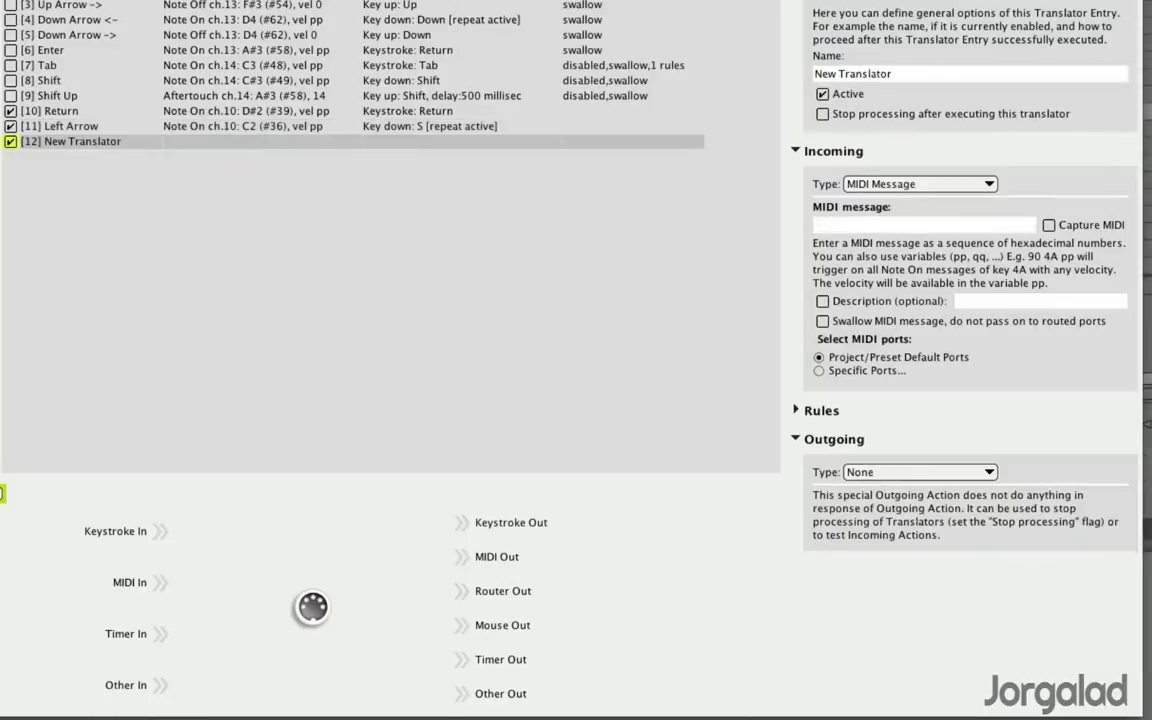
click(83, 142)
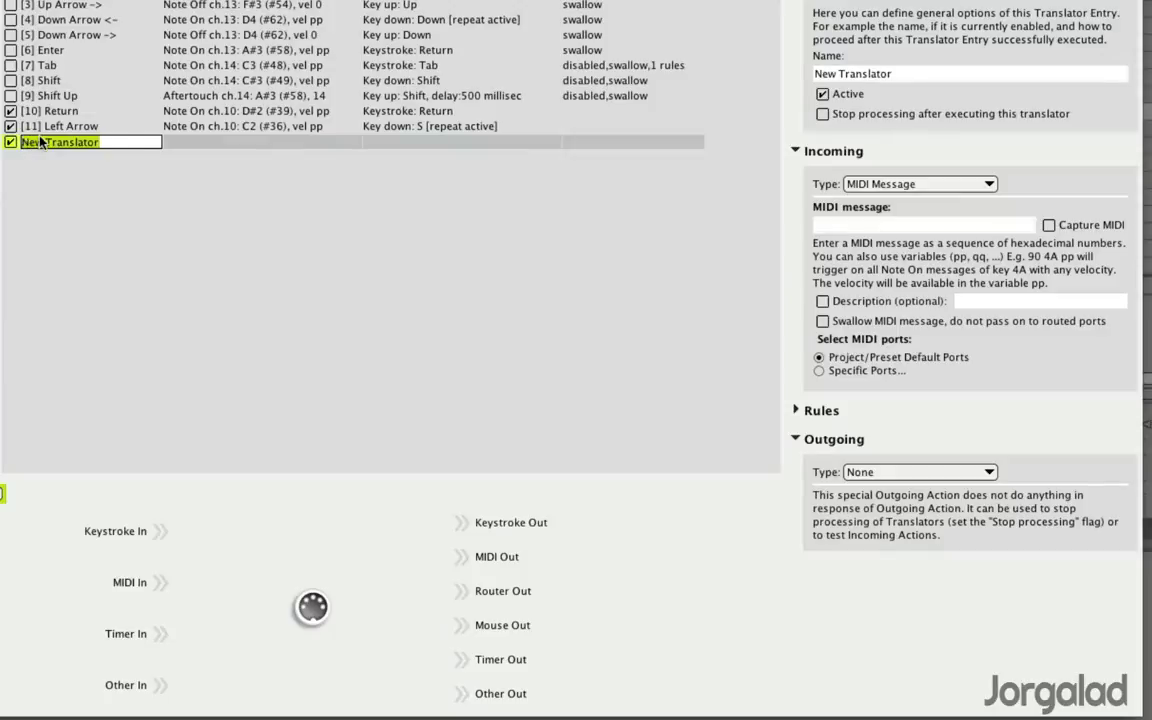
text(Left )
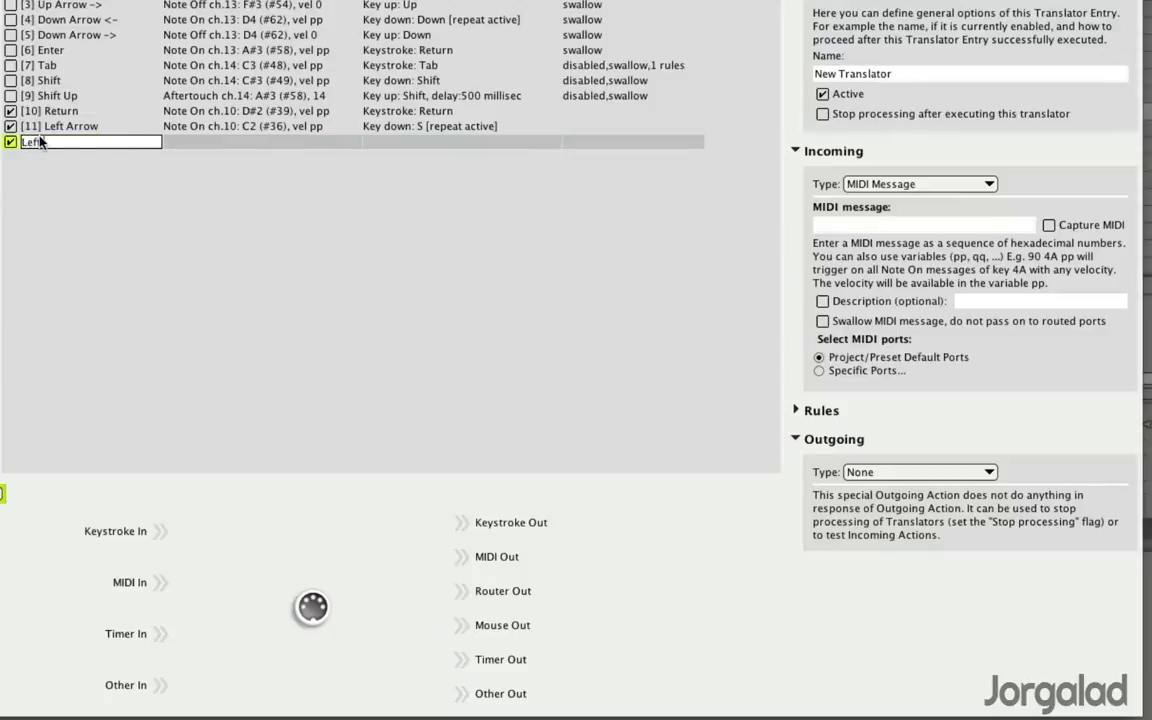
text(Arrow Up)
click(82, 112)
click(95, 141)
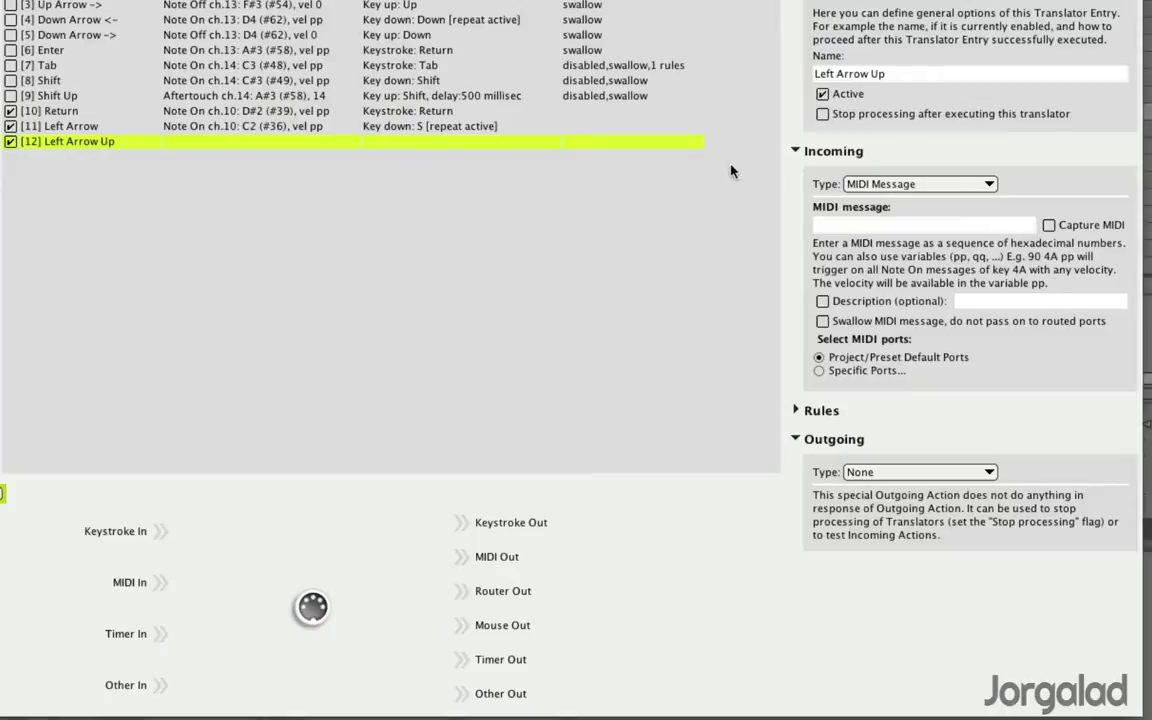
- Clear a stray entry in the incoming MIDI field, then reselect the Left Arrow translator
click(884, 226)
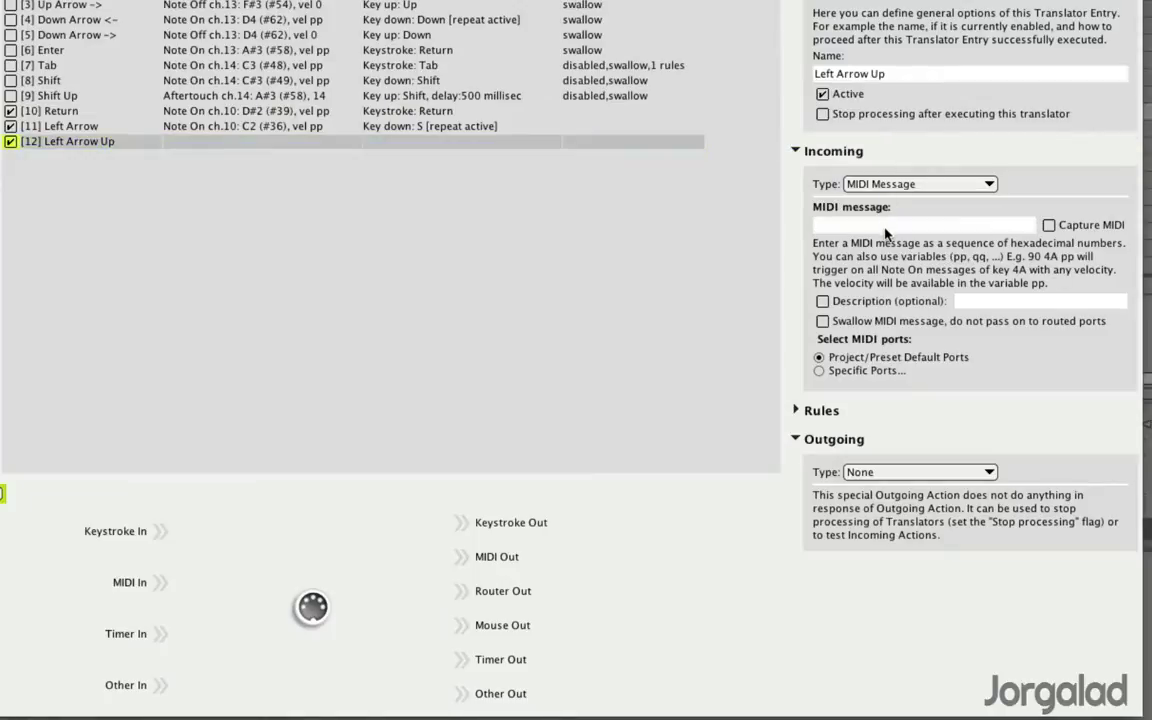
text(d)
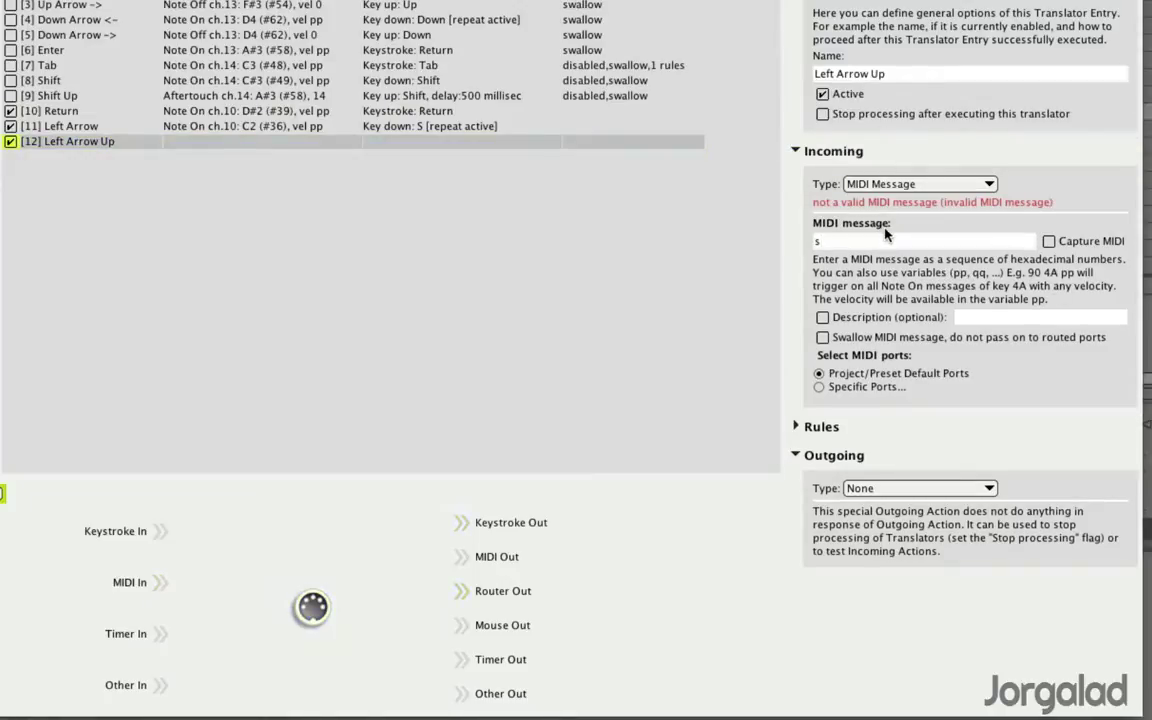
key(BackSpace)
text(s)
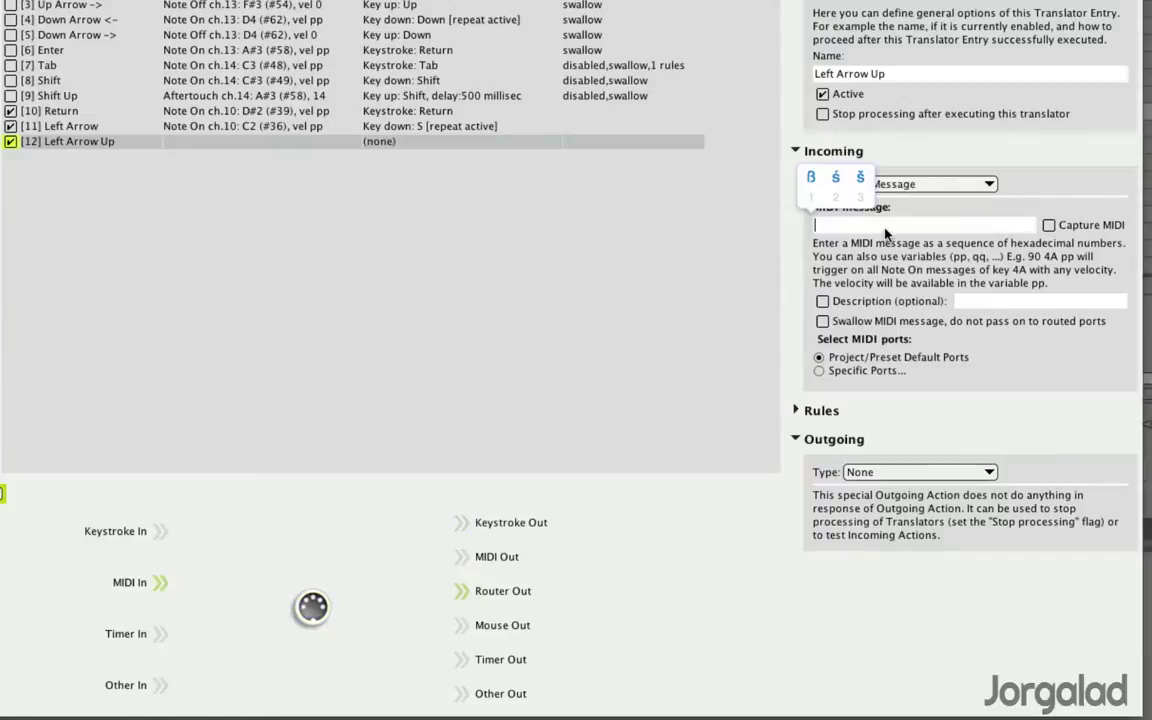
click(507, 141)
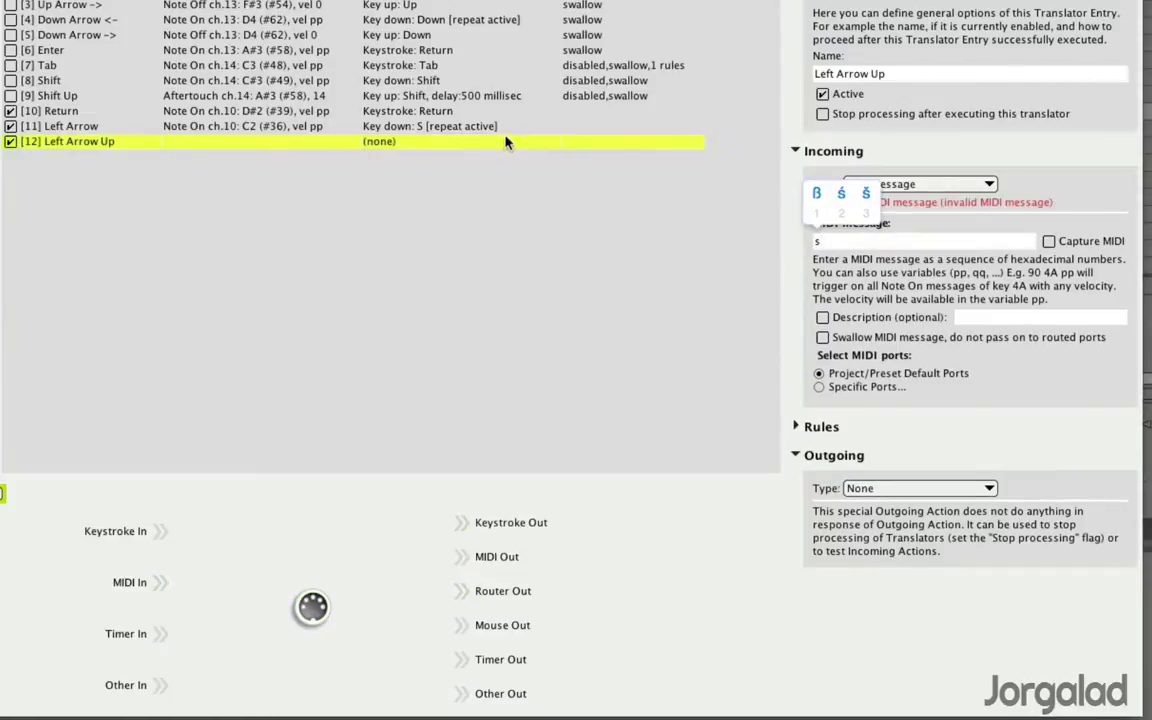
click(506, 132)
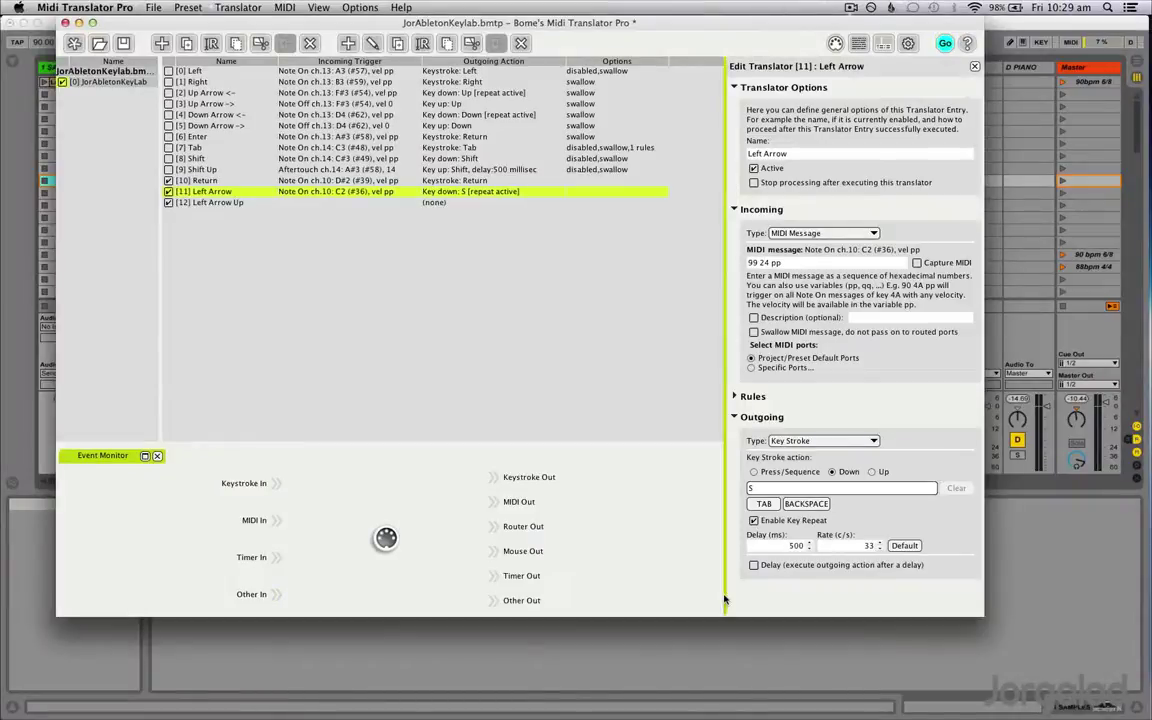
- Set Left Arrow's repeating key back to Left; capture Note Off 89 24 00 for Left Arrow Up
click(795, 489)
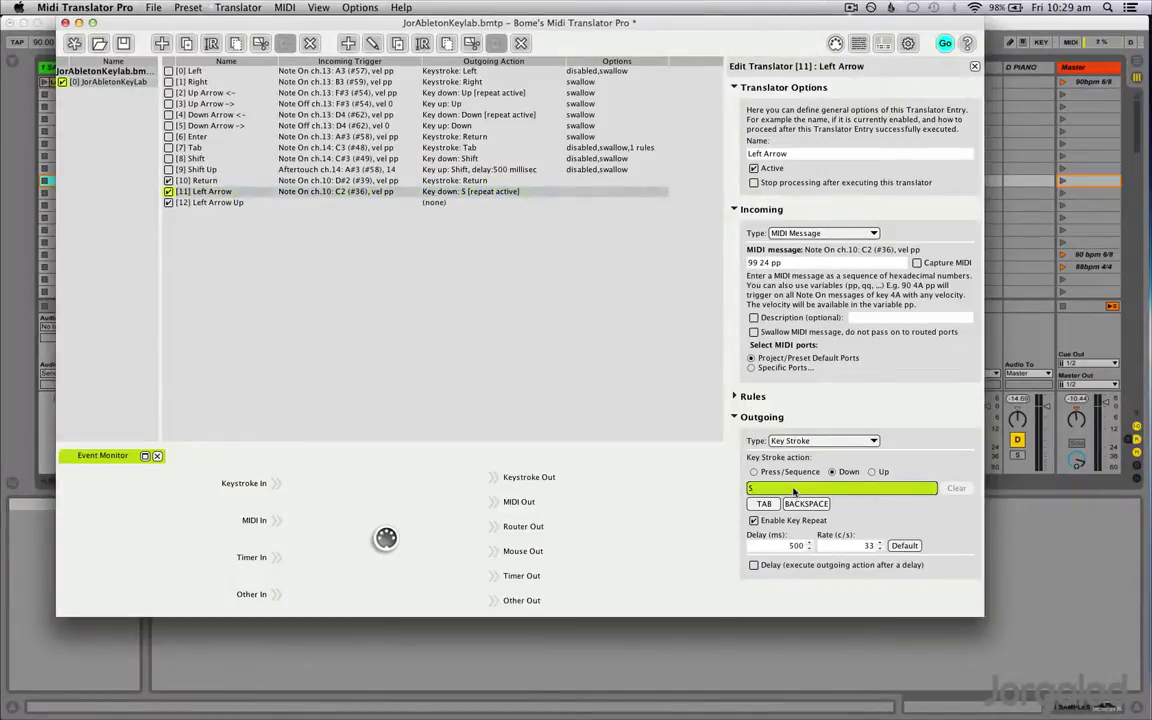
key(Left)
click(497, 203)
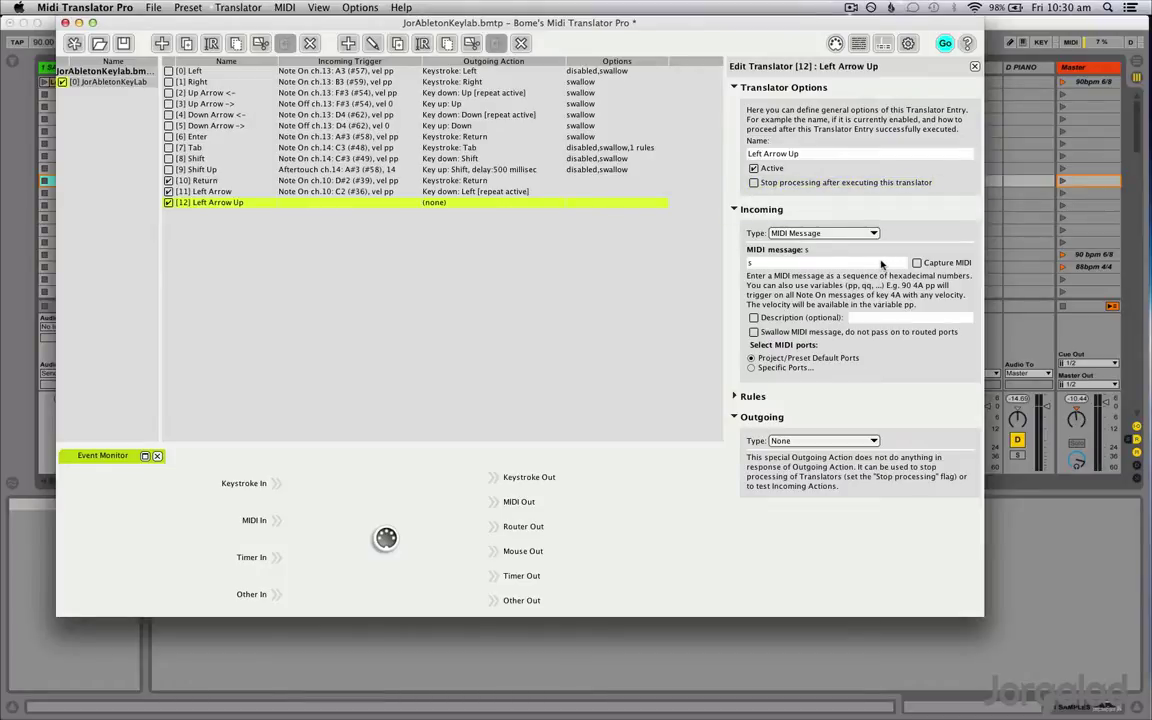
click(916, 263)
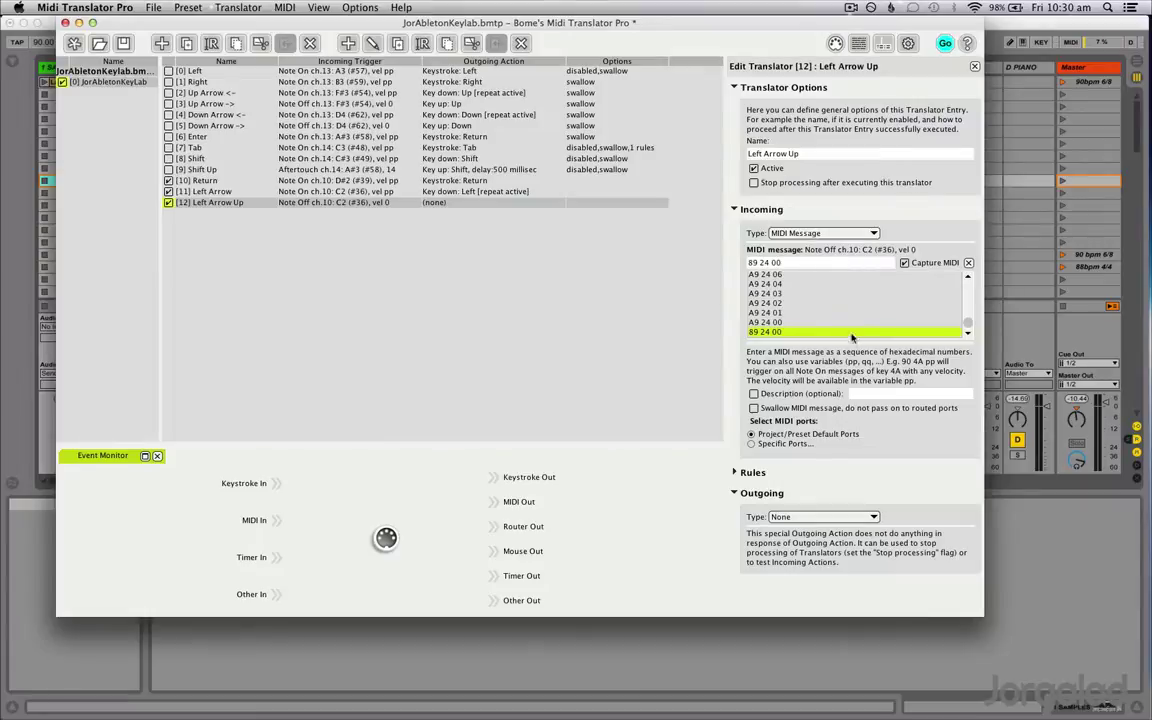
click(851, 518)
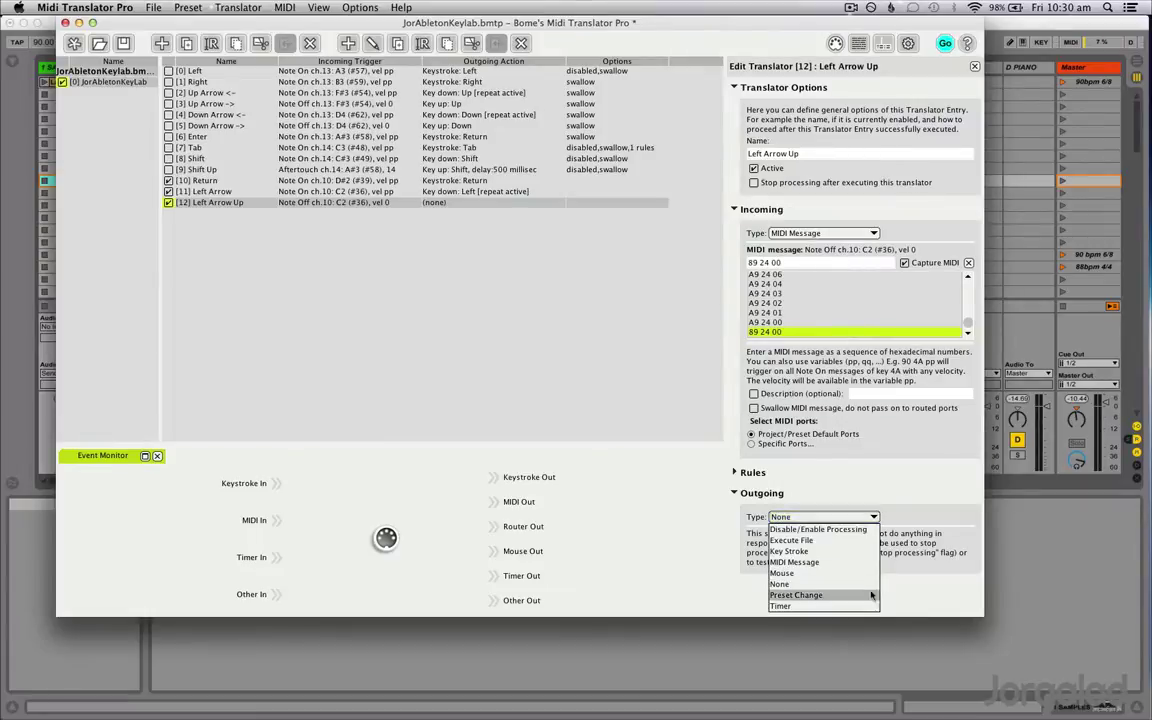
- Set Left Arrow Up to send a key-up Left keystroke
click(860, 551)
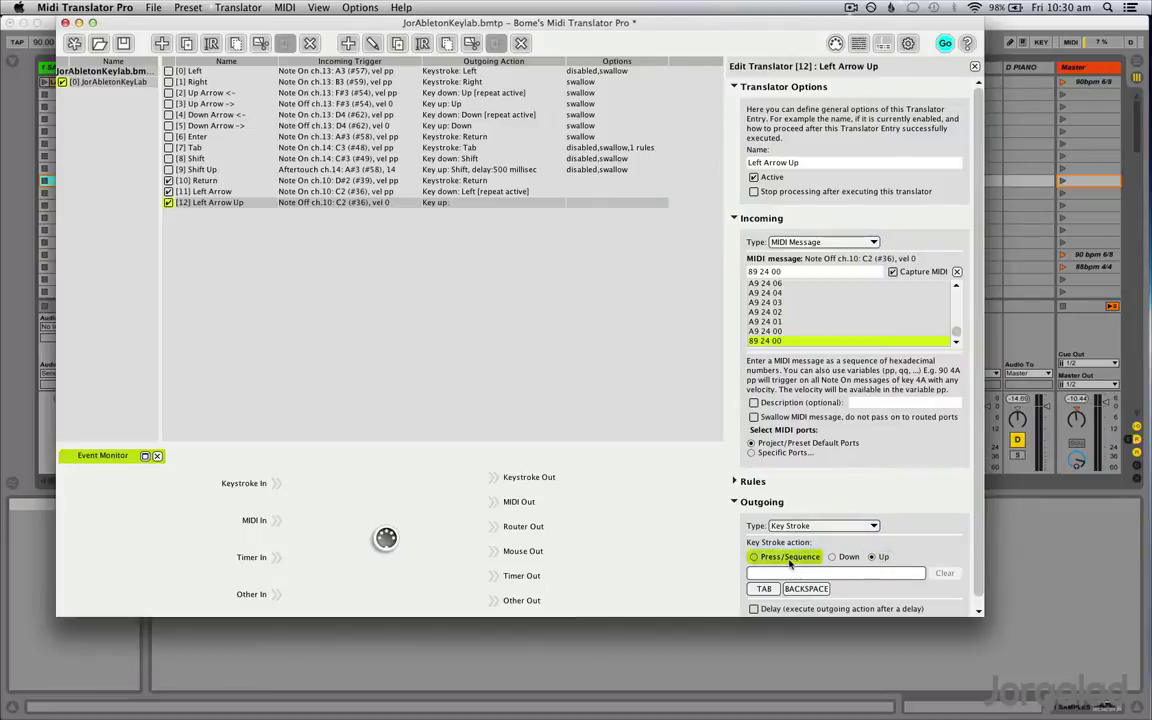
click(873, 557)
click(877, 574)
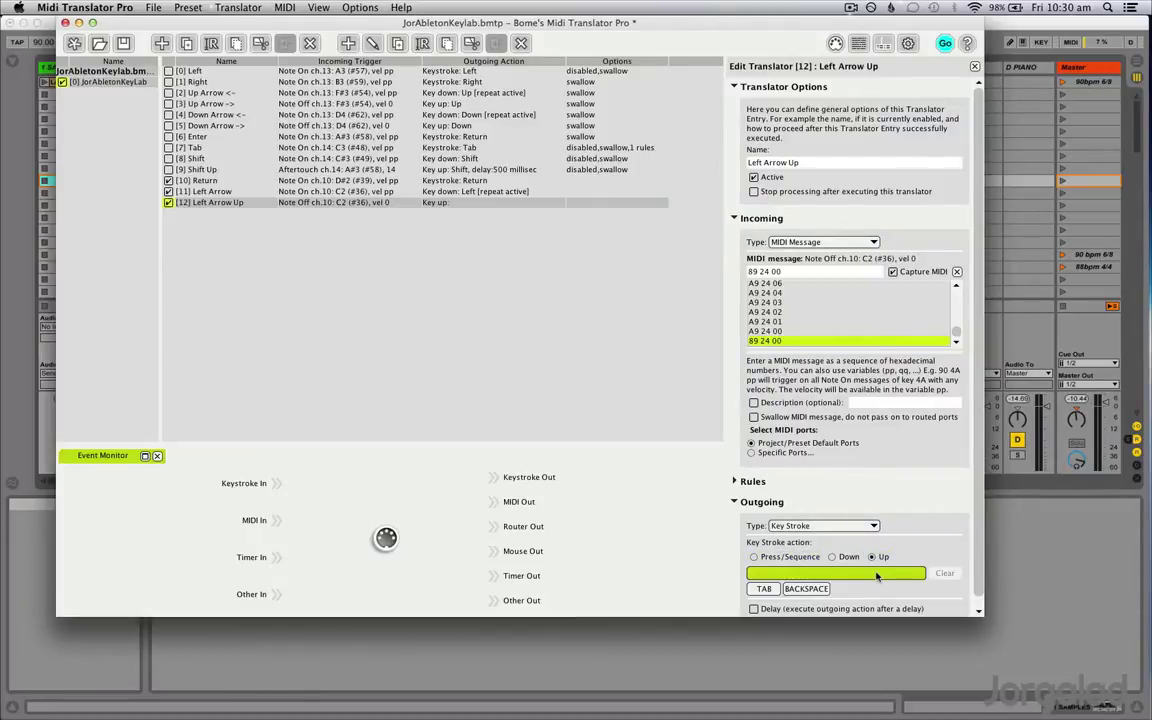
key(Left)
- Check the Left Arrow and Left Arrow Up rows, then save the preset with Cmd+S
click(514, 202)
key(Up)
click(481, 202)
key(shift+Up)
click(481, 202)
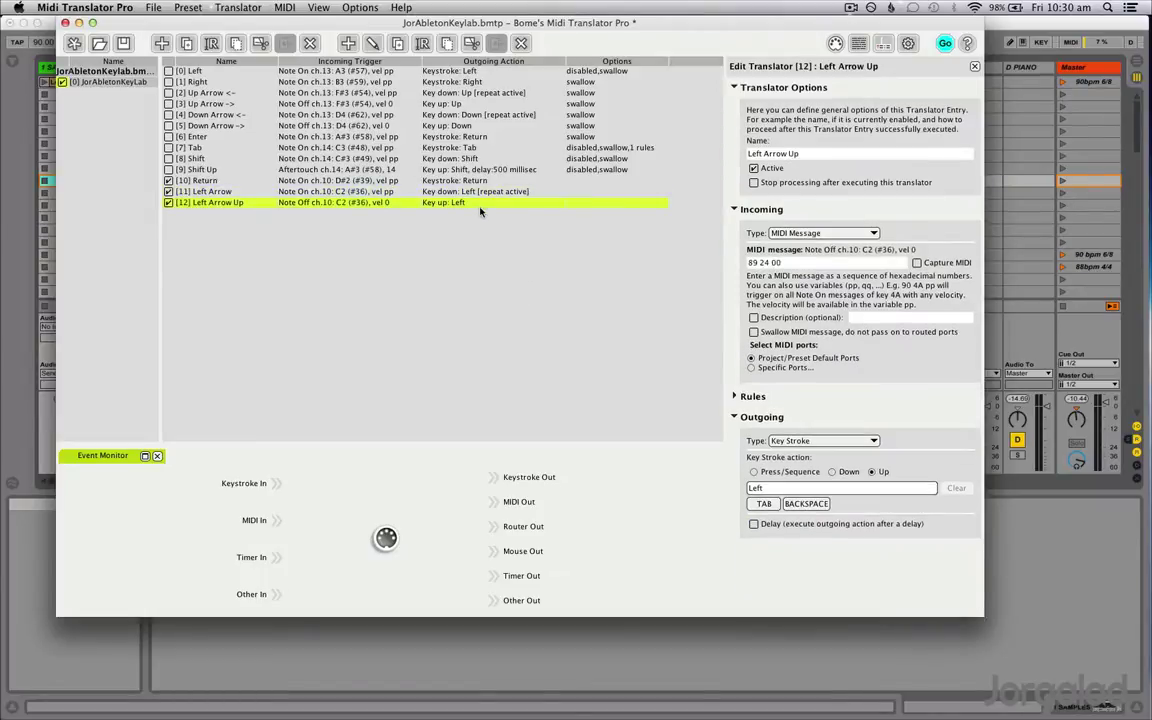
key(shift+Up)
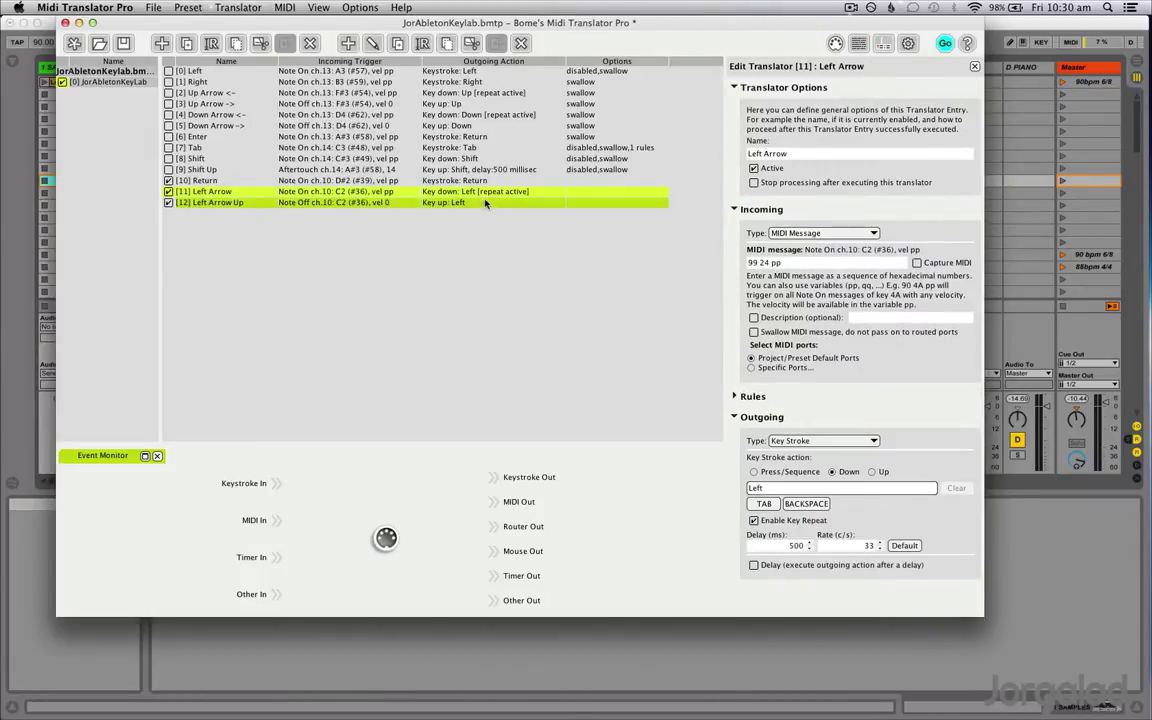
click(493, 194)
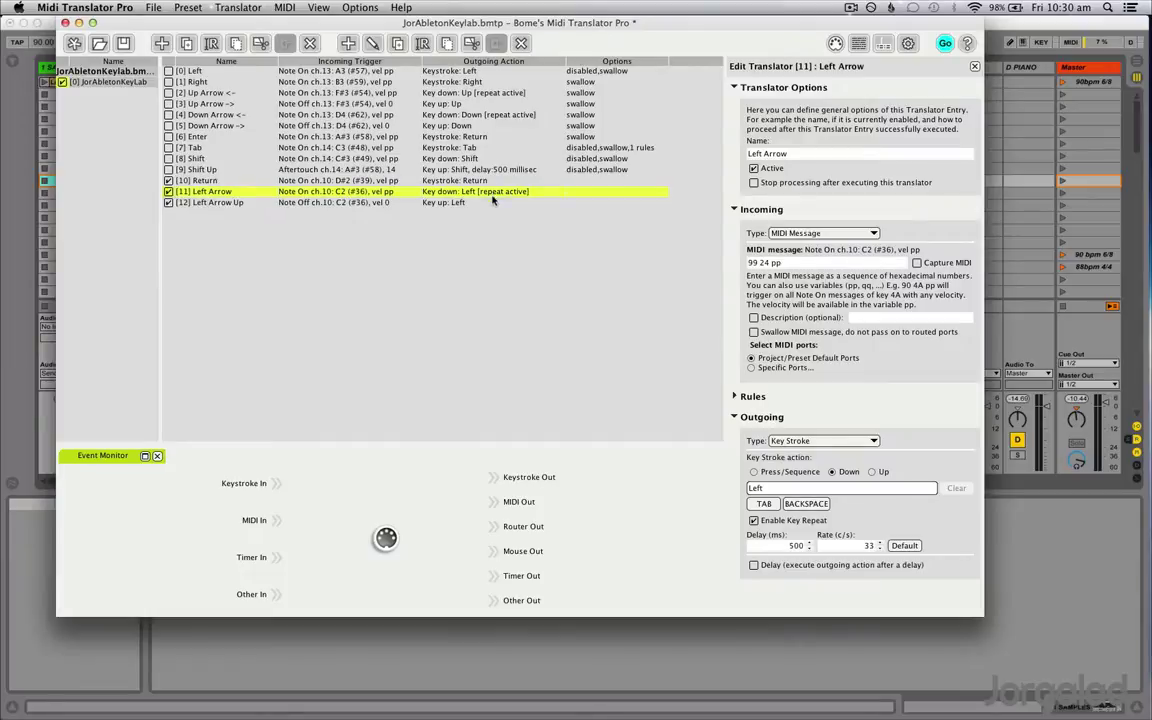
shift+click(509, 203)
click(499, 204)
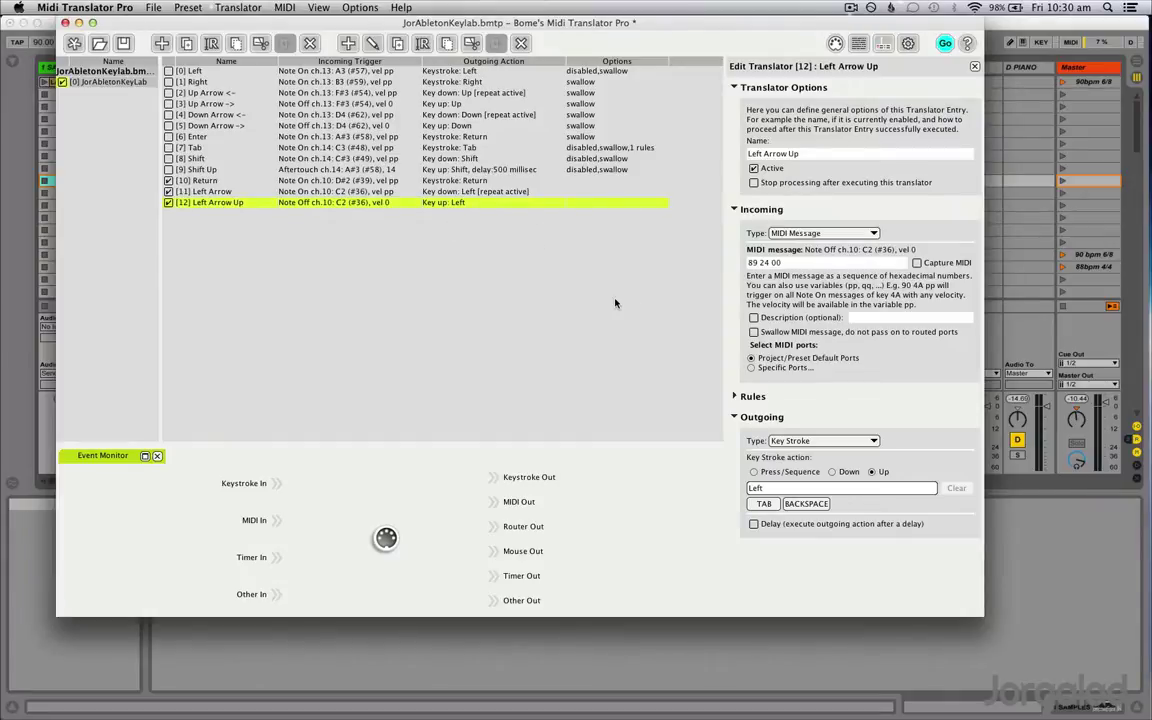
key(super+s)
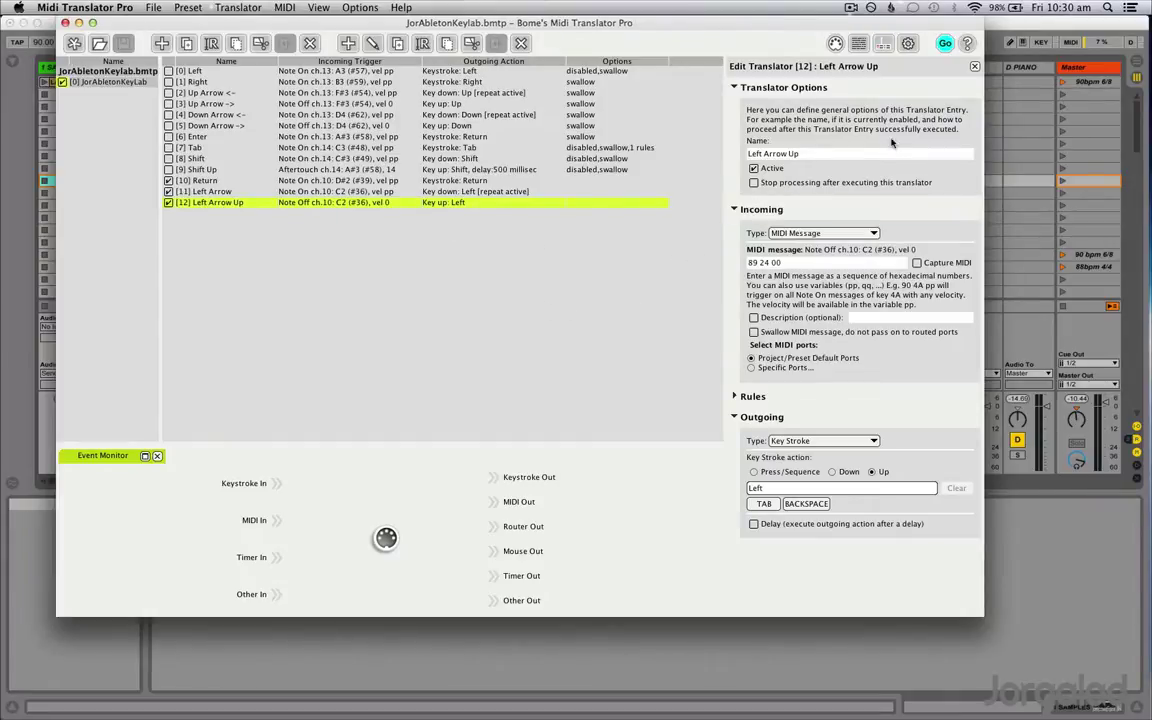
- Start the MIDI translation engine with Go and bring Ableton Live to the front
click(945, 43)
click(1020, 160)
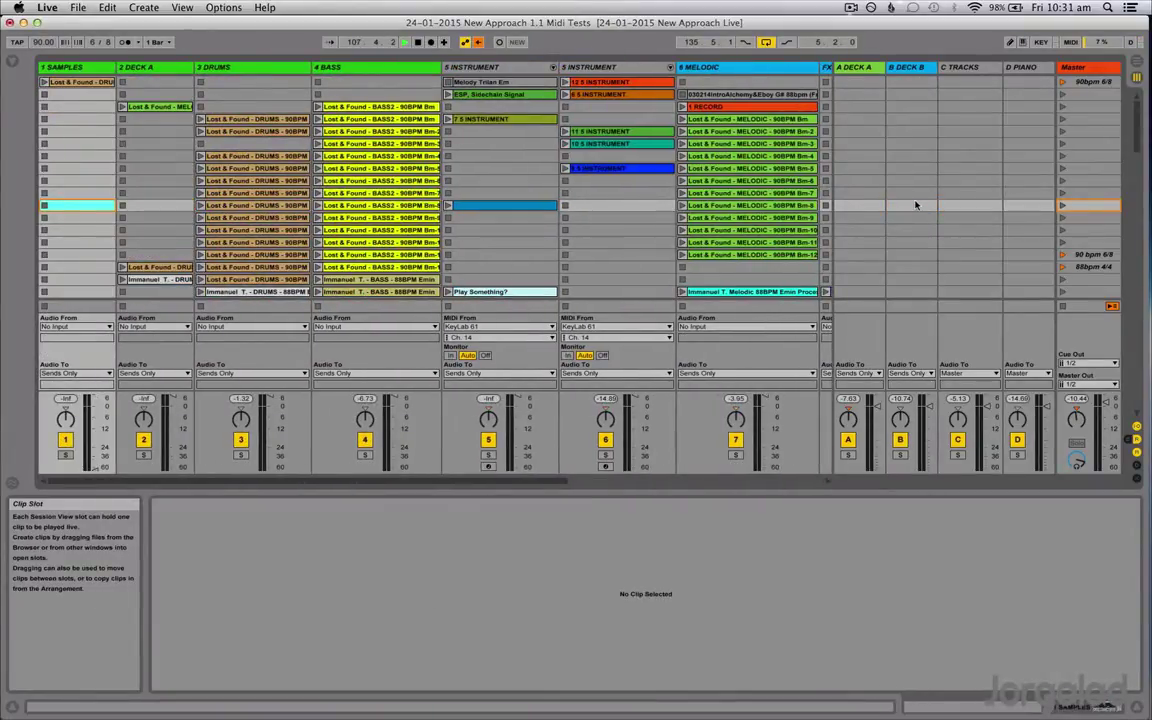
- Switch back to the MIDI Translator Pro window via Mission Control
key(ctrl+Up)
click(244, 514)
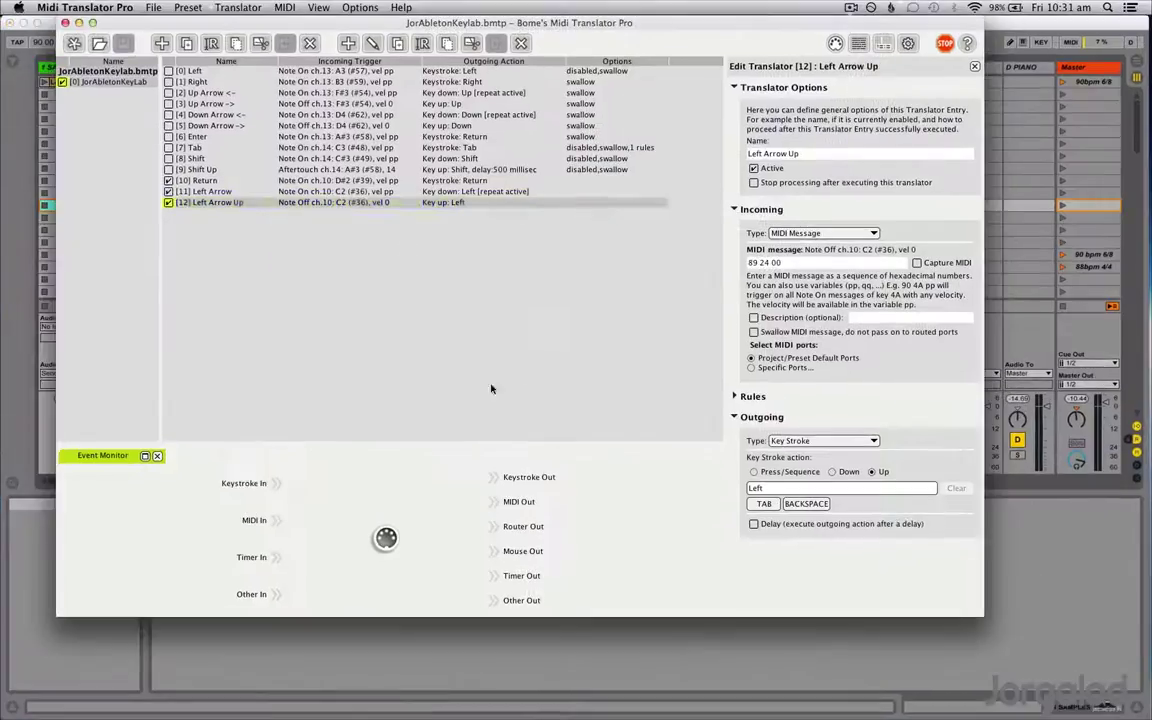